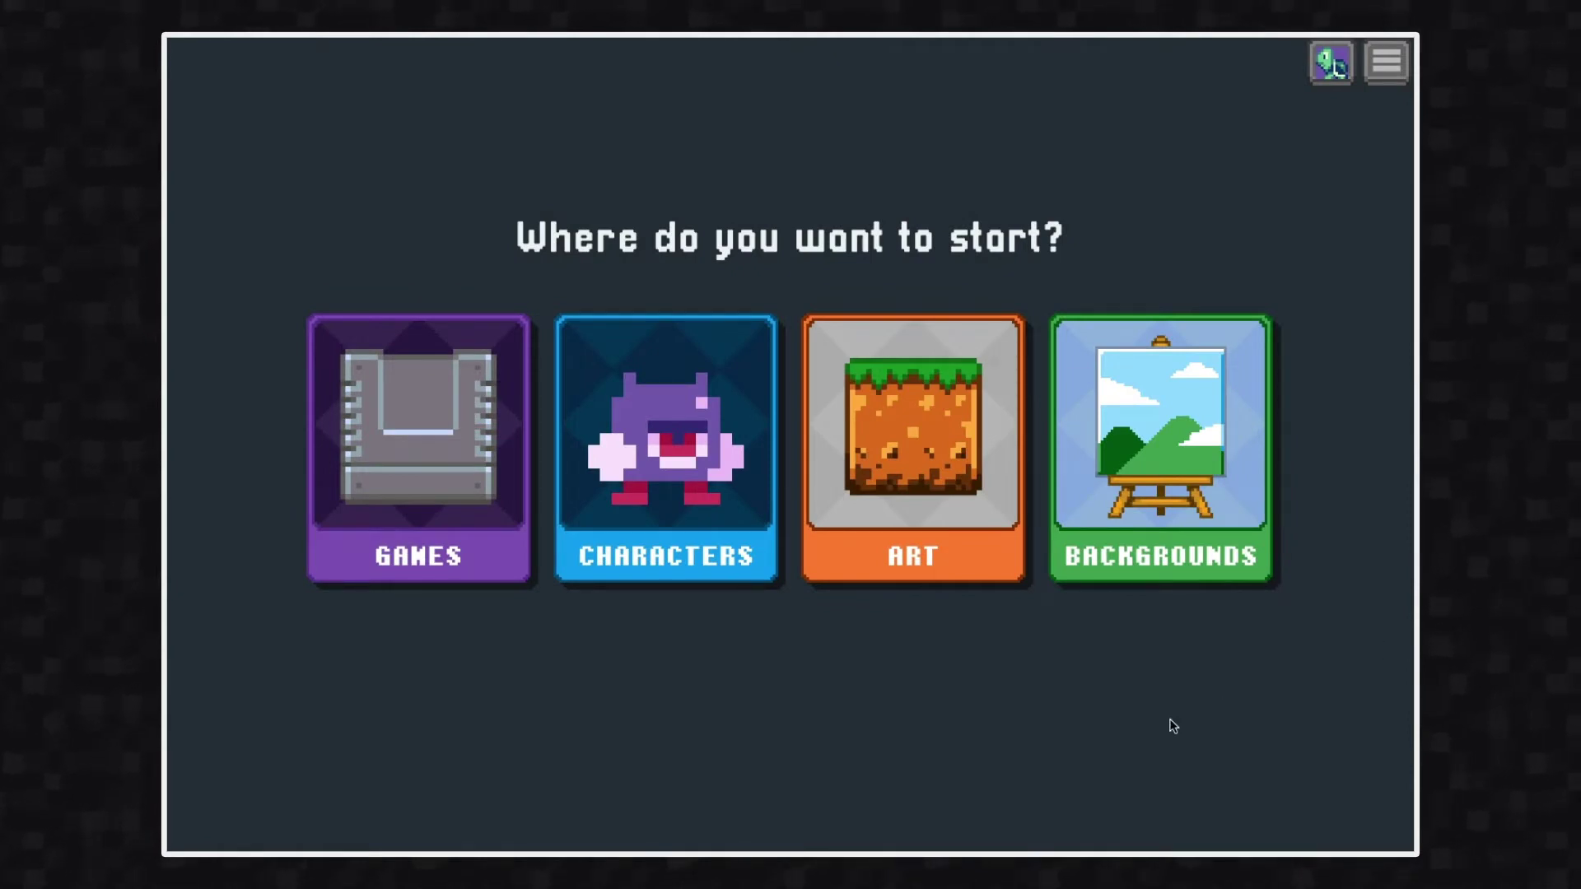
# Create a new blank art canvas from the ART section.
pyautogui.click(996, 567)
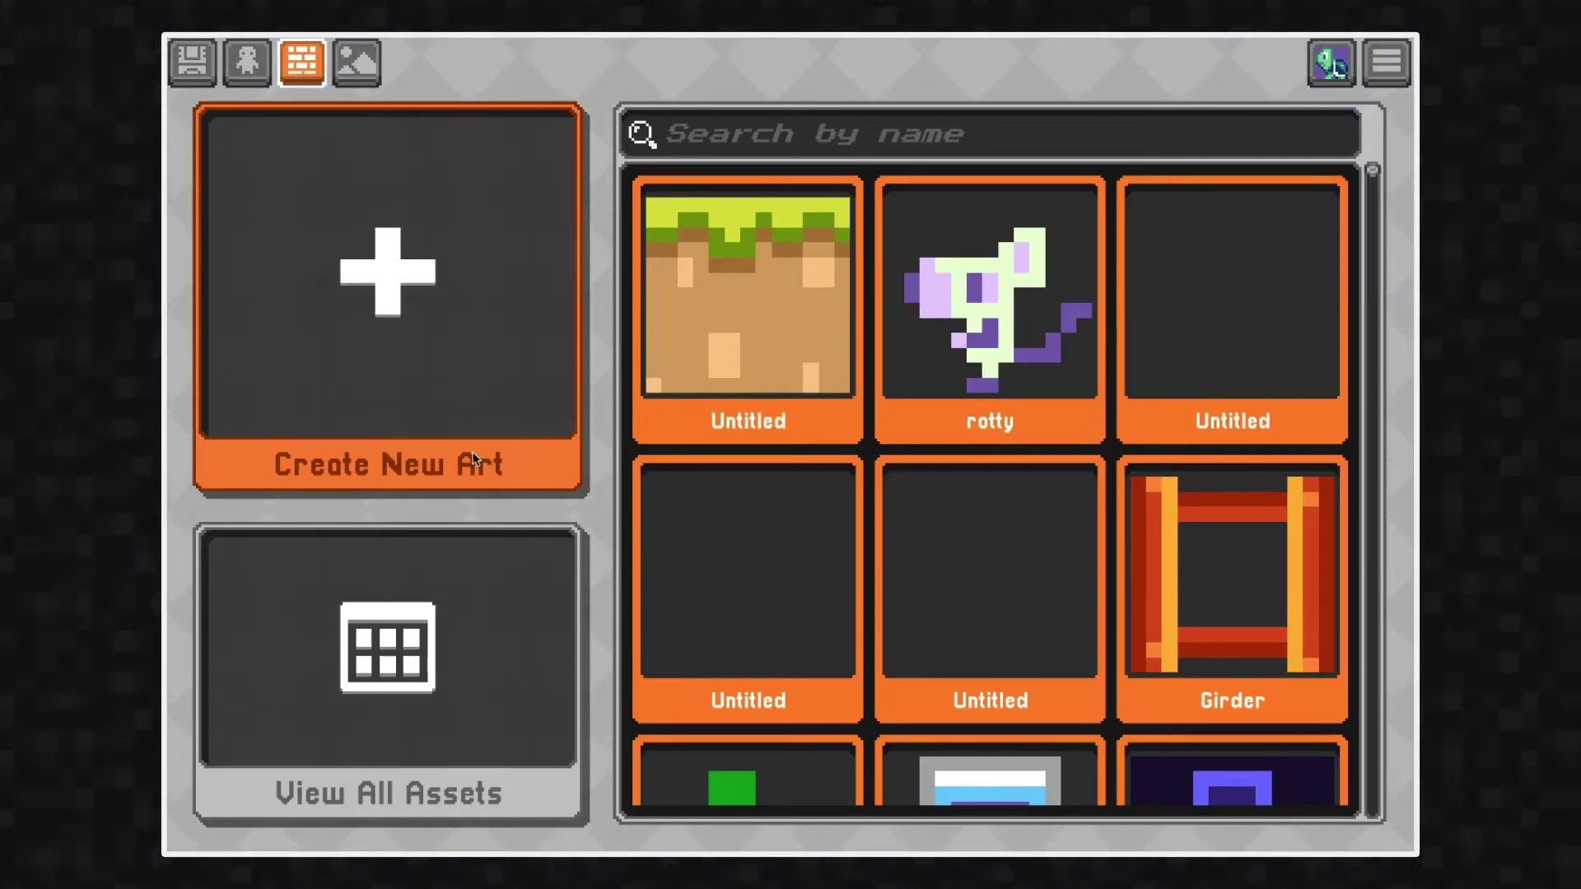
pyautogui.click(477, 410)
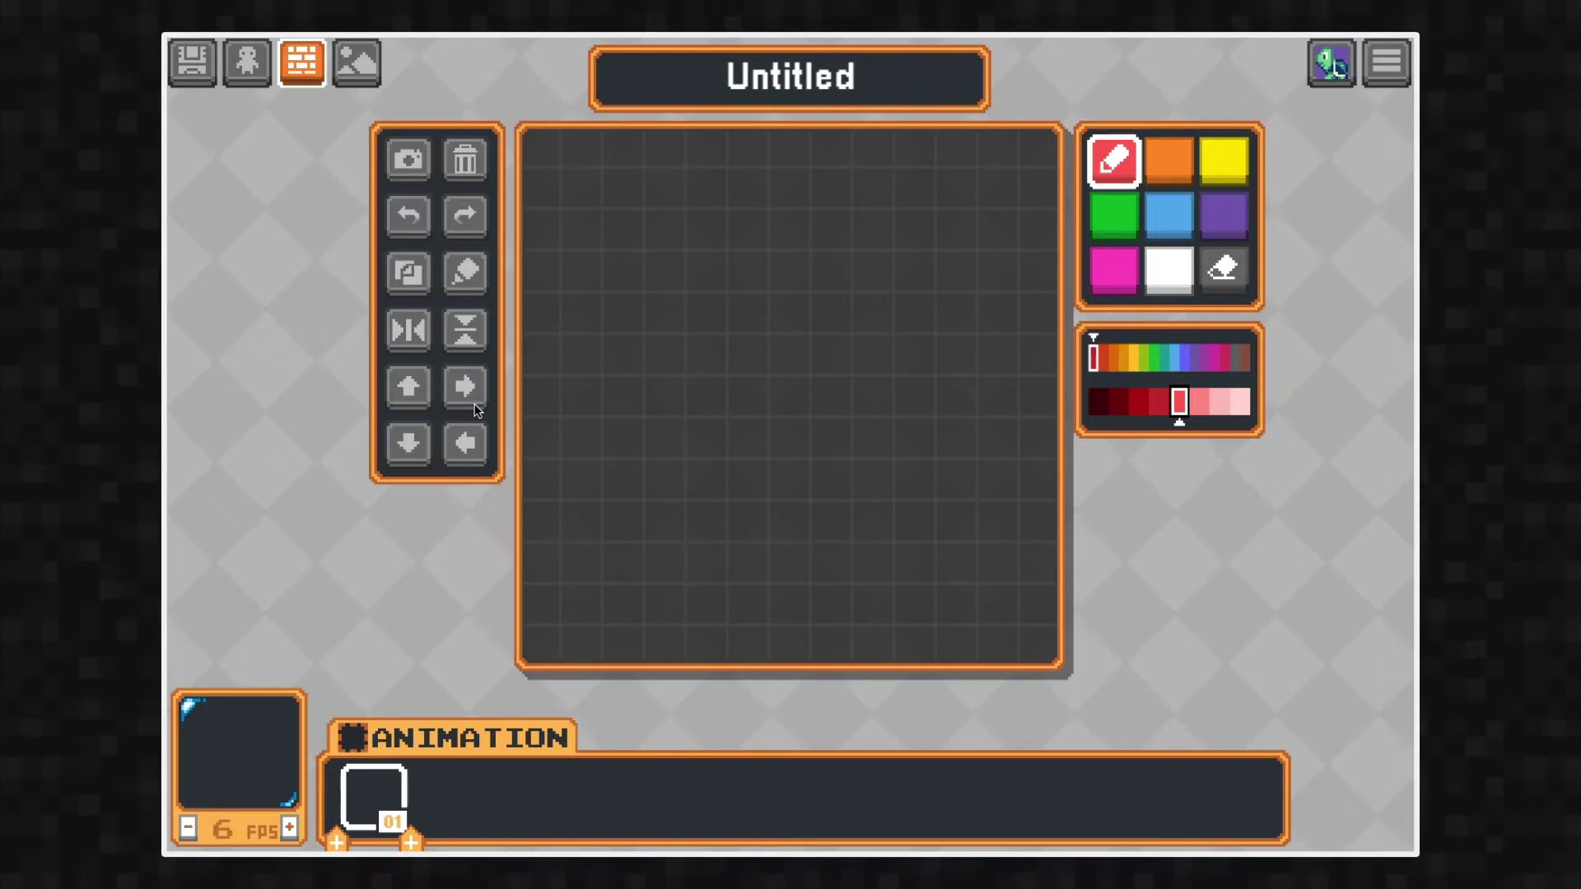
# Draw the flower's green stem with a leaf branching to each side.
pyautogui.click(1110, 231)
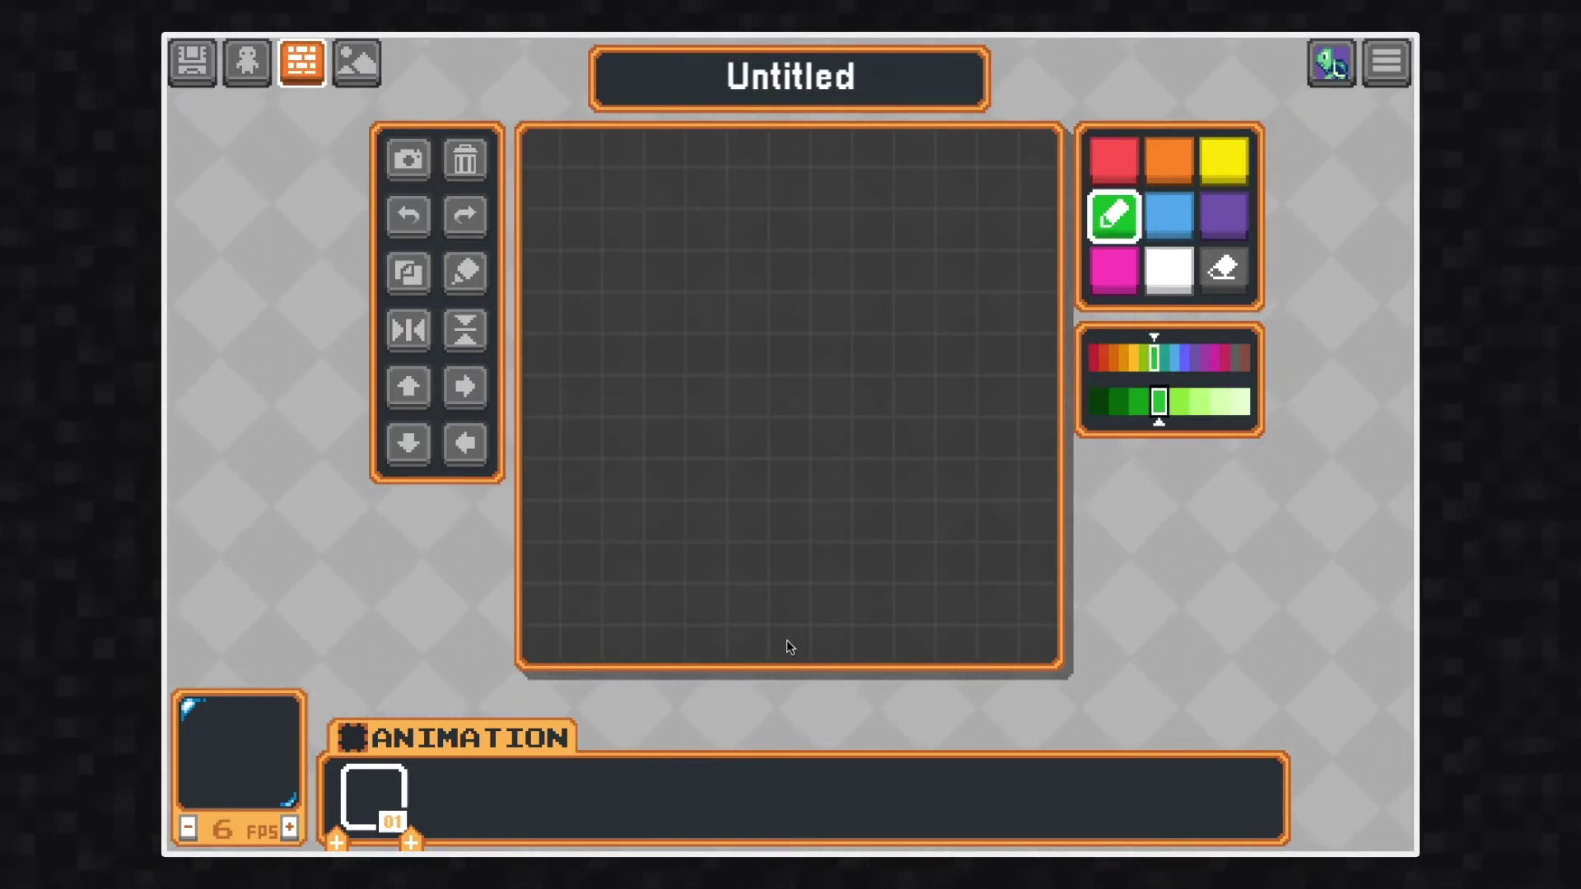
pyautogui.moveTo(787, 640); pyautogui.dragTo(787, 527)
pyautogui.click(743, 483)
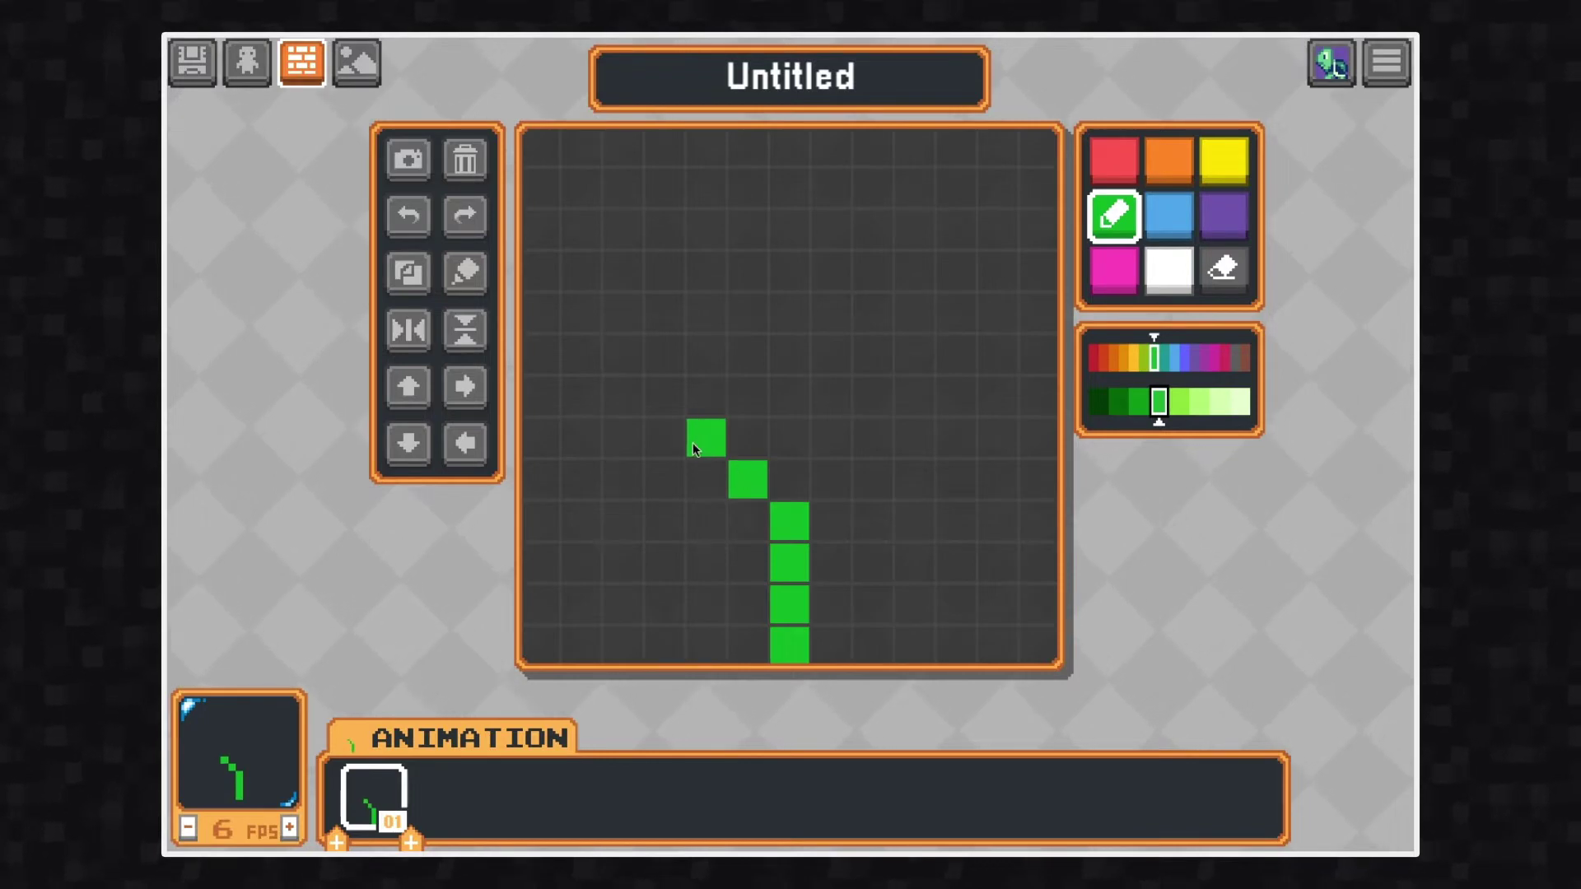
pyautogui.moveTo(626, 448); pyautogui.dragTo(656, 475)
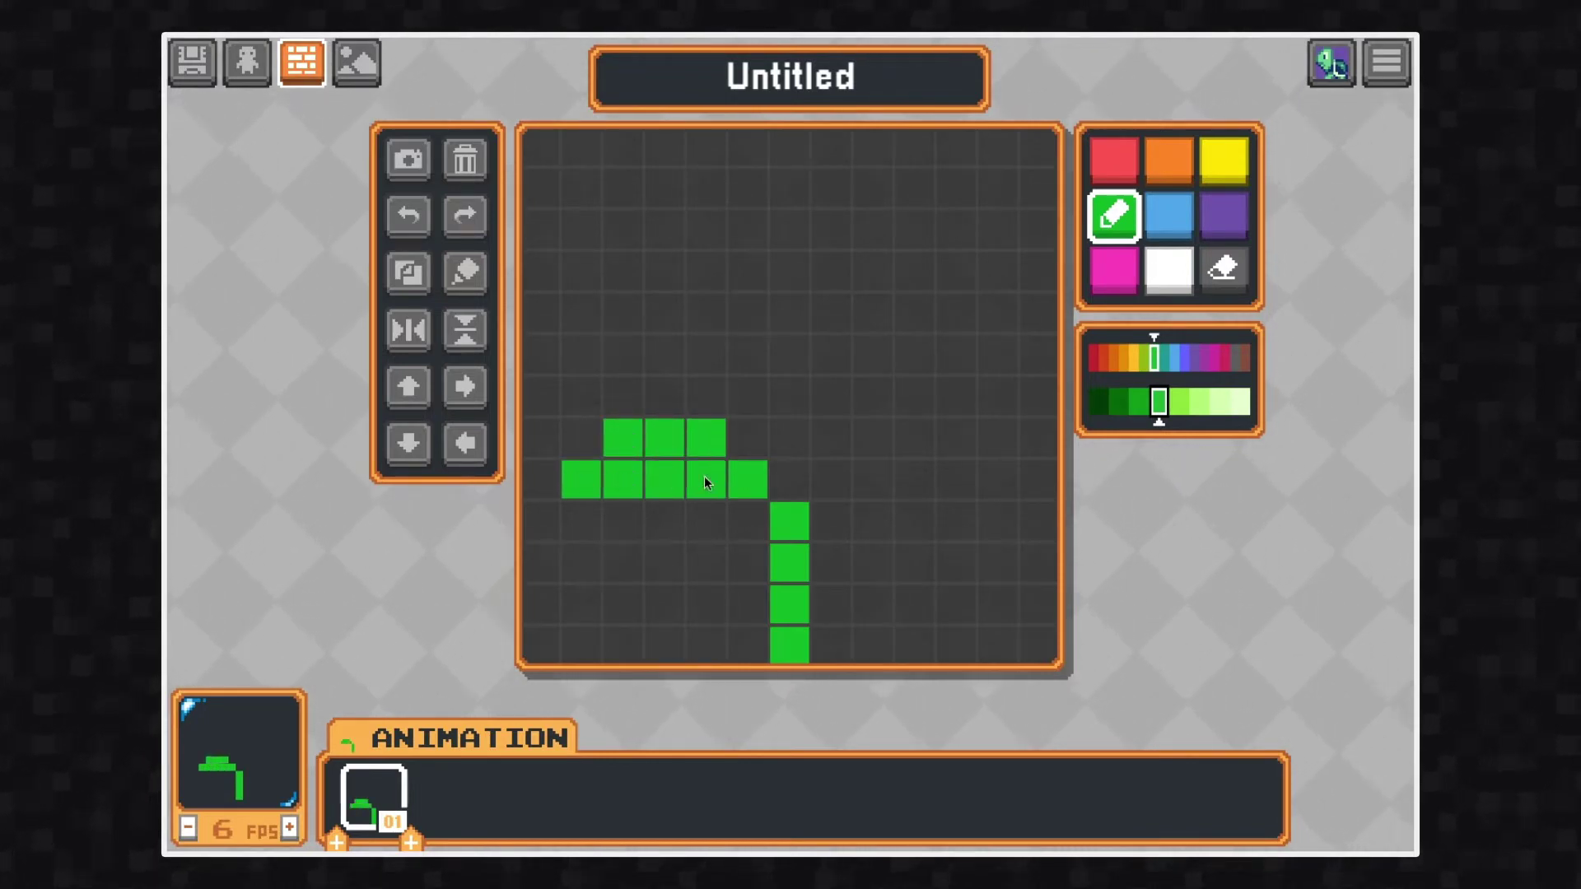
pyautogui.click(762, 523)
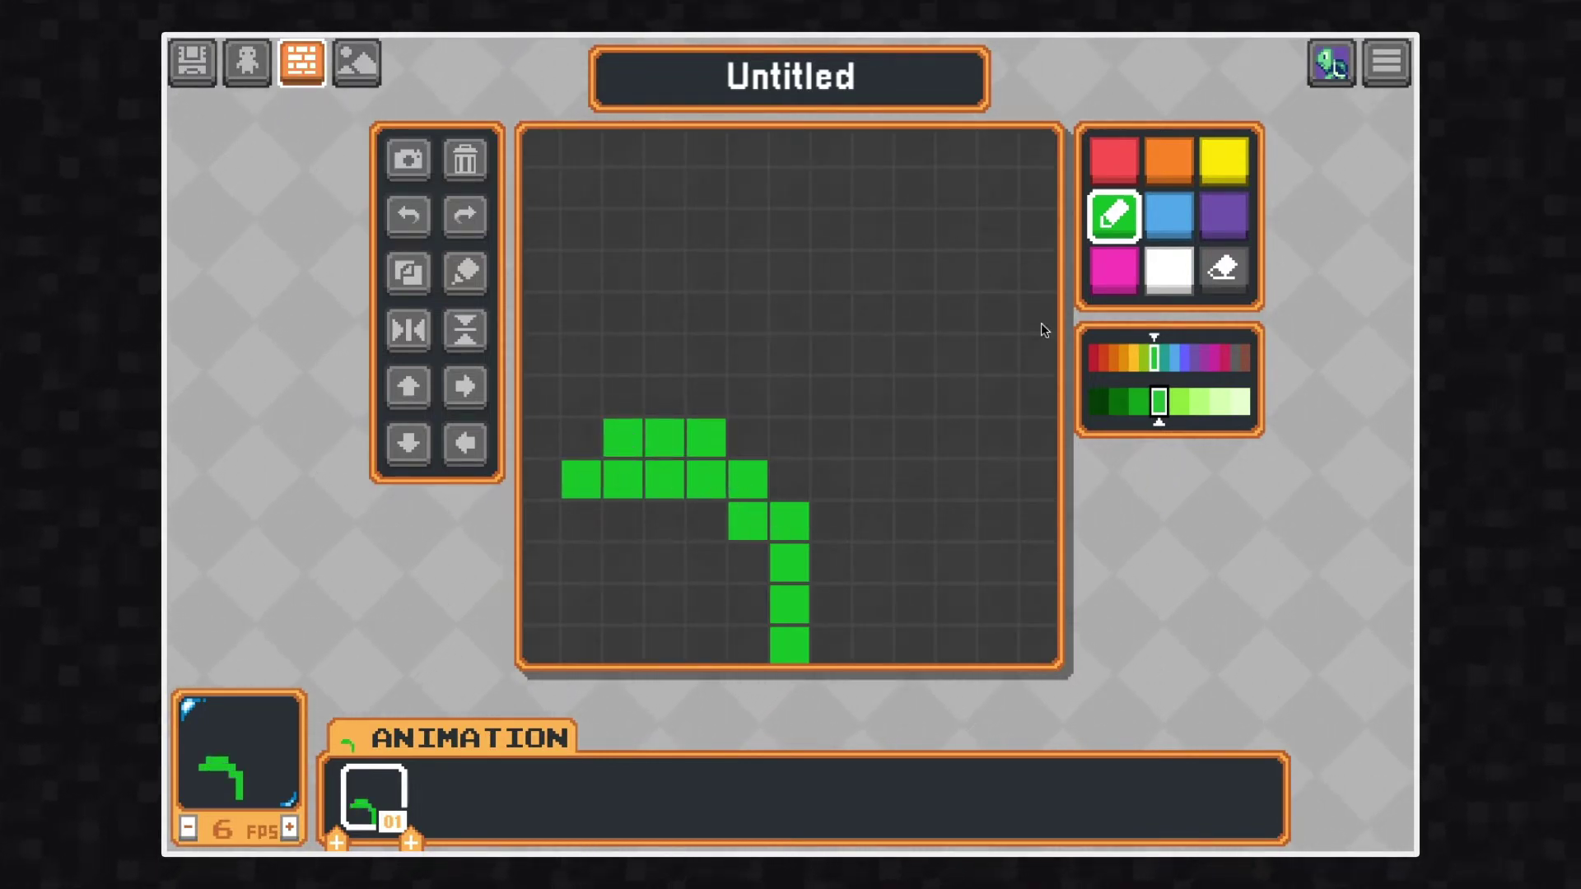
pyautogui.click(833, 479)
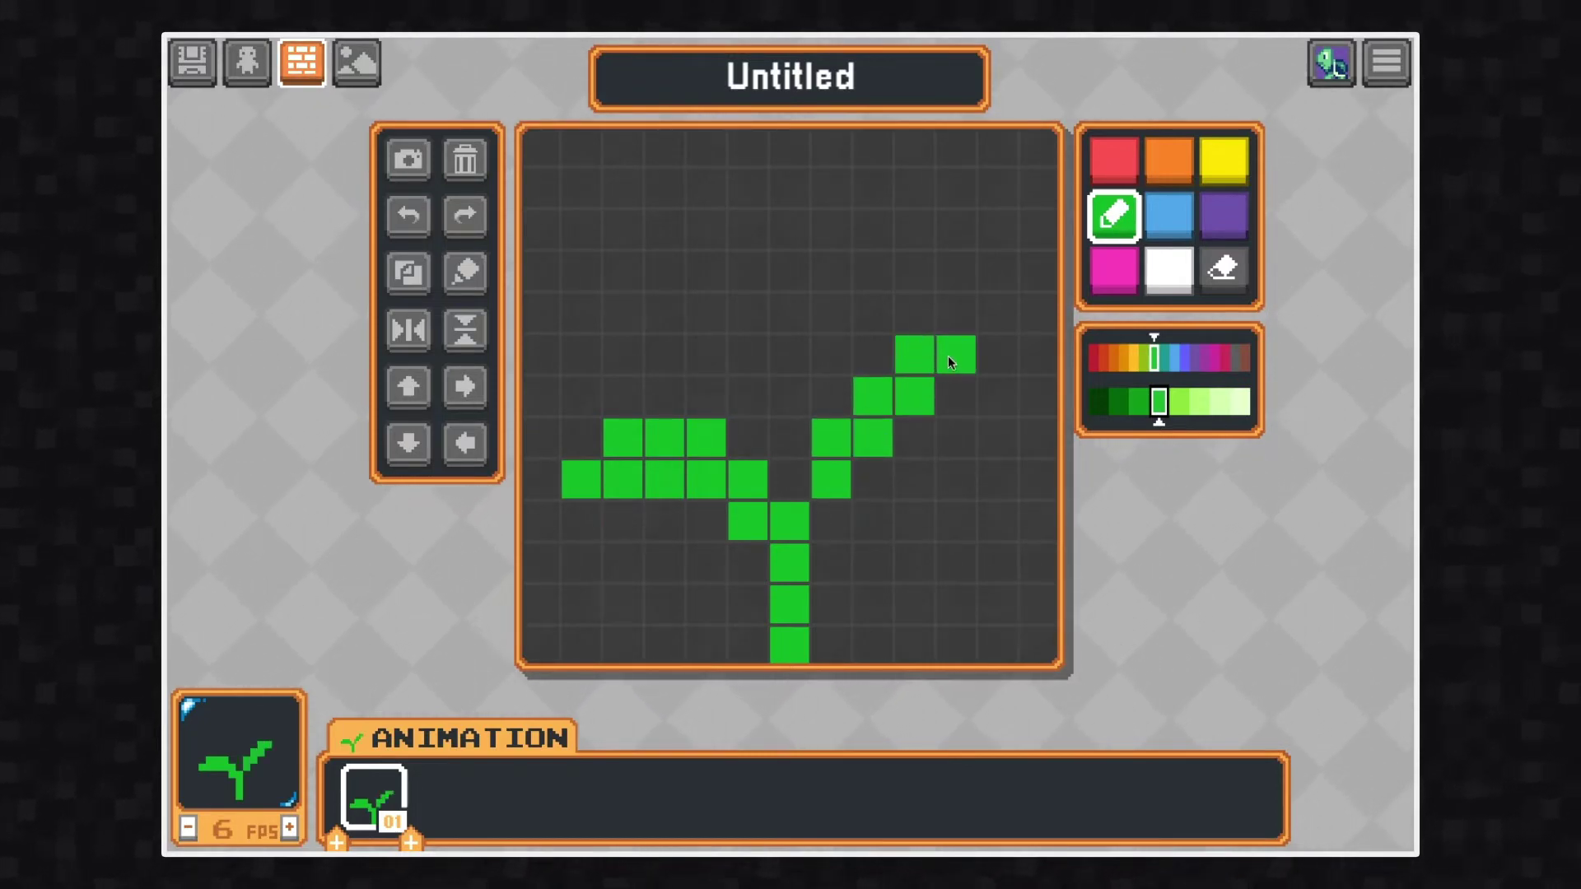
pyautogui.moveTo(954, 393); pyautogui.dragTo(981, 392)
pyautogui.moveTo(794, 442)
pyautogui.mouseDown()
pyautogui.moveTo(803, 366)
pyautogui.moveTo(774, 358)
pyautogui.moveTo(770, 338)
pyautogui.mouseUp()
# Paint white petals around the top and fill the centre with yellow.
pyautogui.click(1168, 270)
pyautogui.moveTo(871, 270)
pyautogui.mouseDown()
pyautogui.moveTo(881, 214)
pyautogui.moveTo(911, 234)
pyautogui.moveTo(914, 272)
pyautogui.mouseUp()
pyautogui.moveTo(706, 235)
pyautogui.mouseDown()
pyautogui.moveTo(668, 243)
pyautogui.moveTo(707, 272)
pyautogui.mouseUp()
pyautogui.moveTo(779, 154)
pyautogui.mouseDown()
pyautogui.moveTo(745, 172)
pyautogui.moveTo(826, 156)
pyautogui.mouseUp()
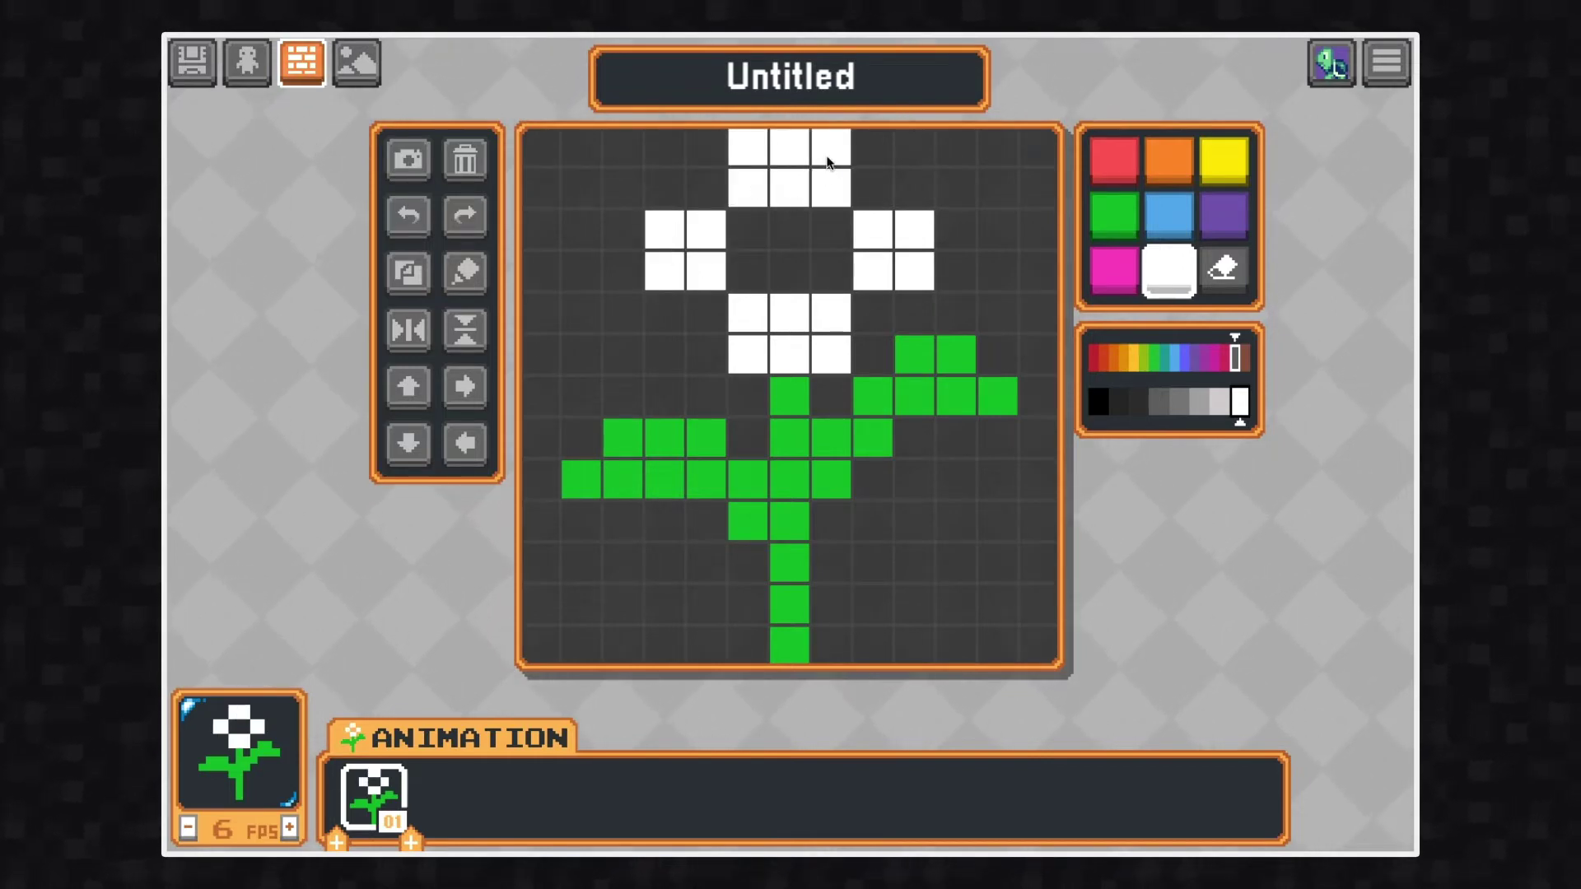
pyautogui.click(1235, 167)
pyautogui.moveTo(789, 233)
pyautogui.mouseDown()
pyautogui.moveTo(757, 242)
pyautogui.moveTo(823, 236)
pyautogui.mouseUp()
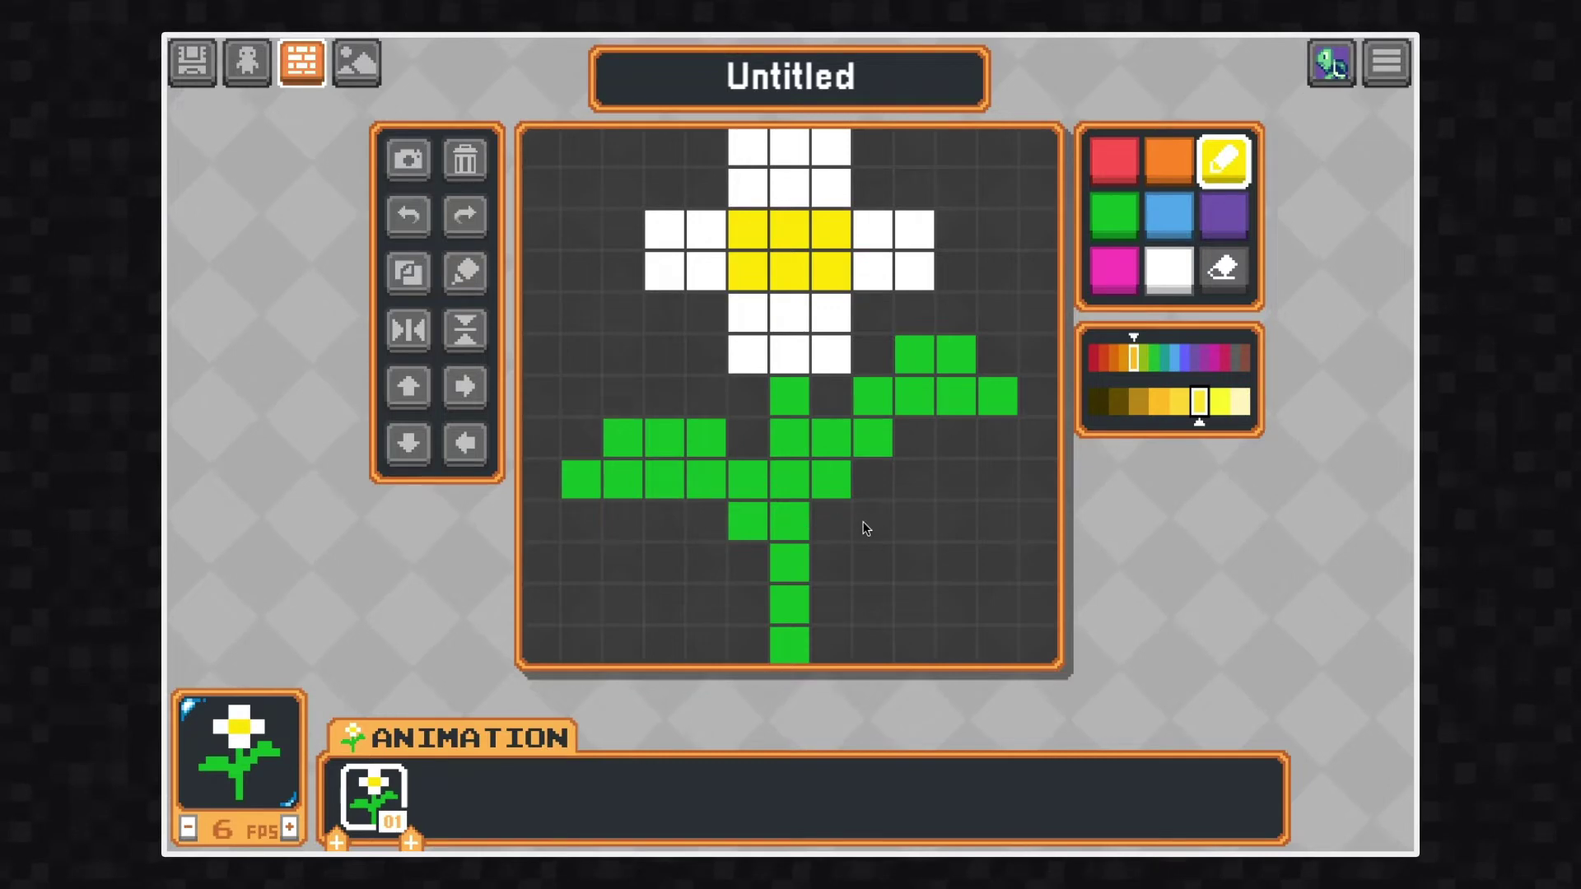
# Recolour the blue palette slot to a dark shade of green.
pyautogui.click(1158, 224)
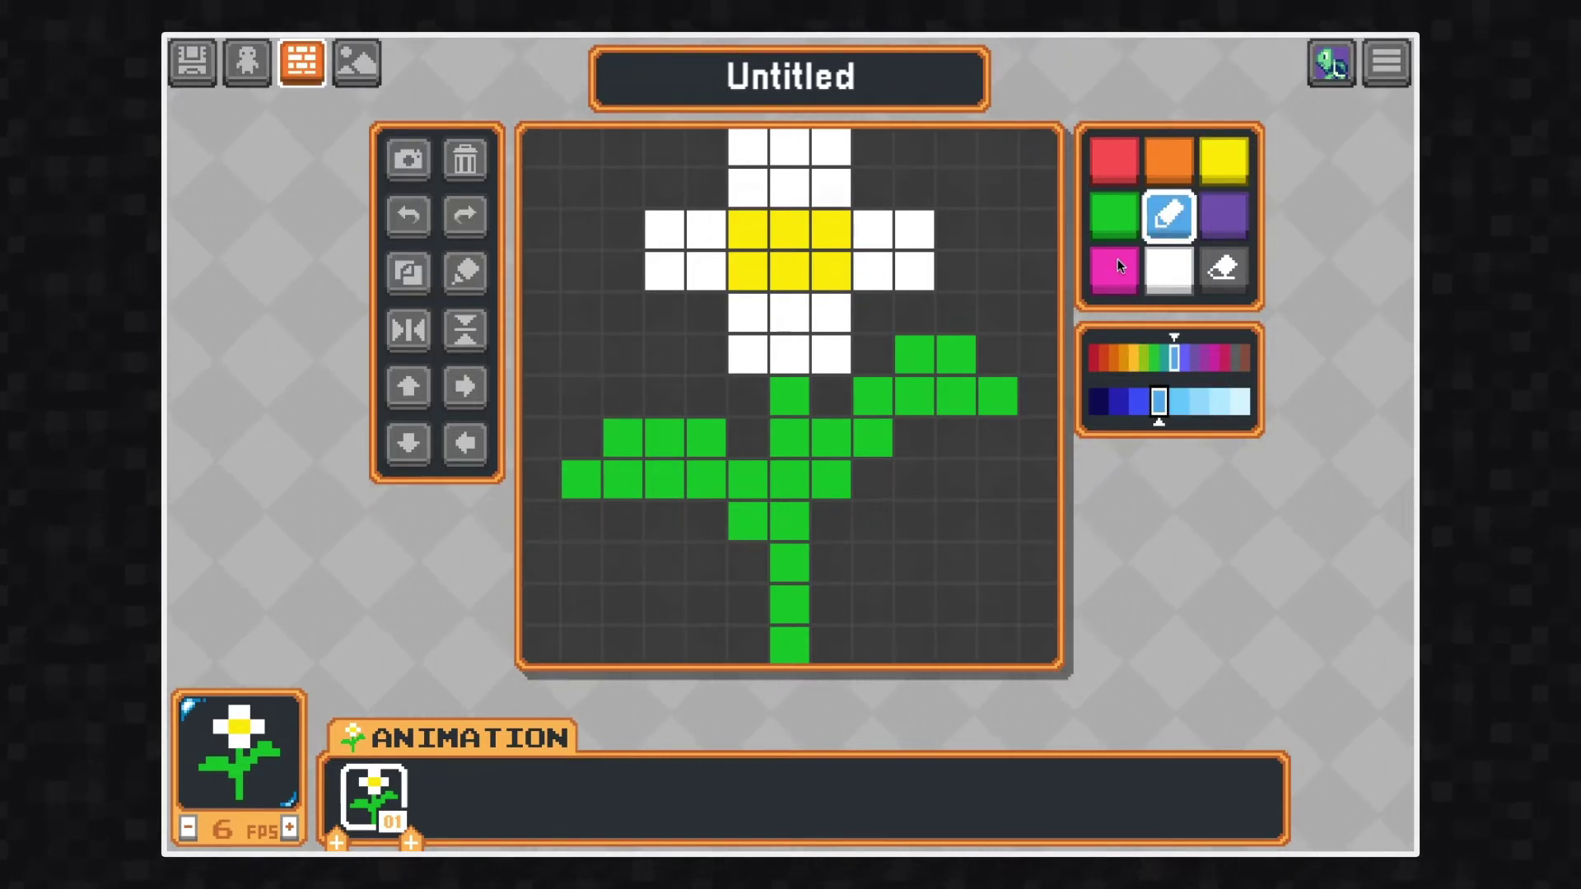
pyautogui.click(1174, 358)
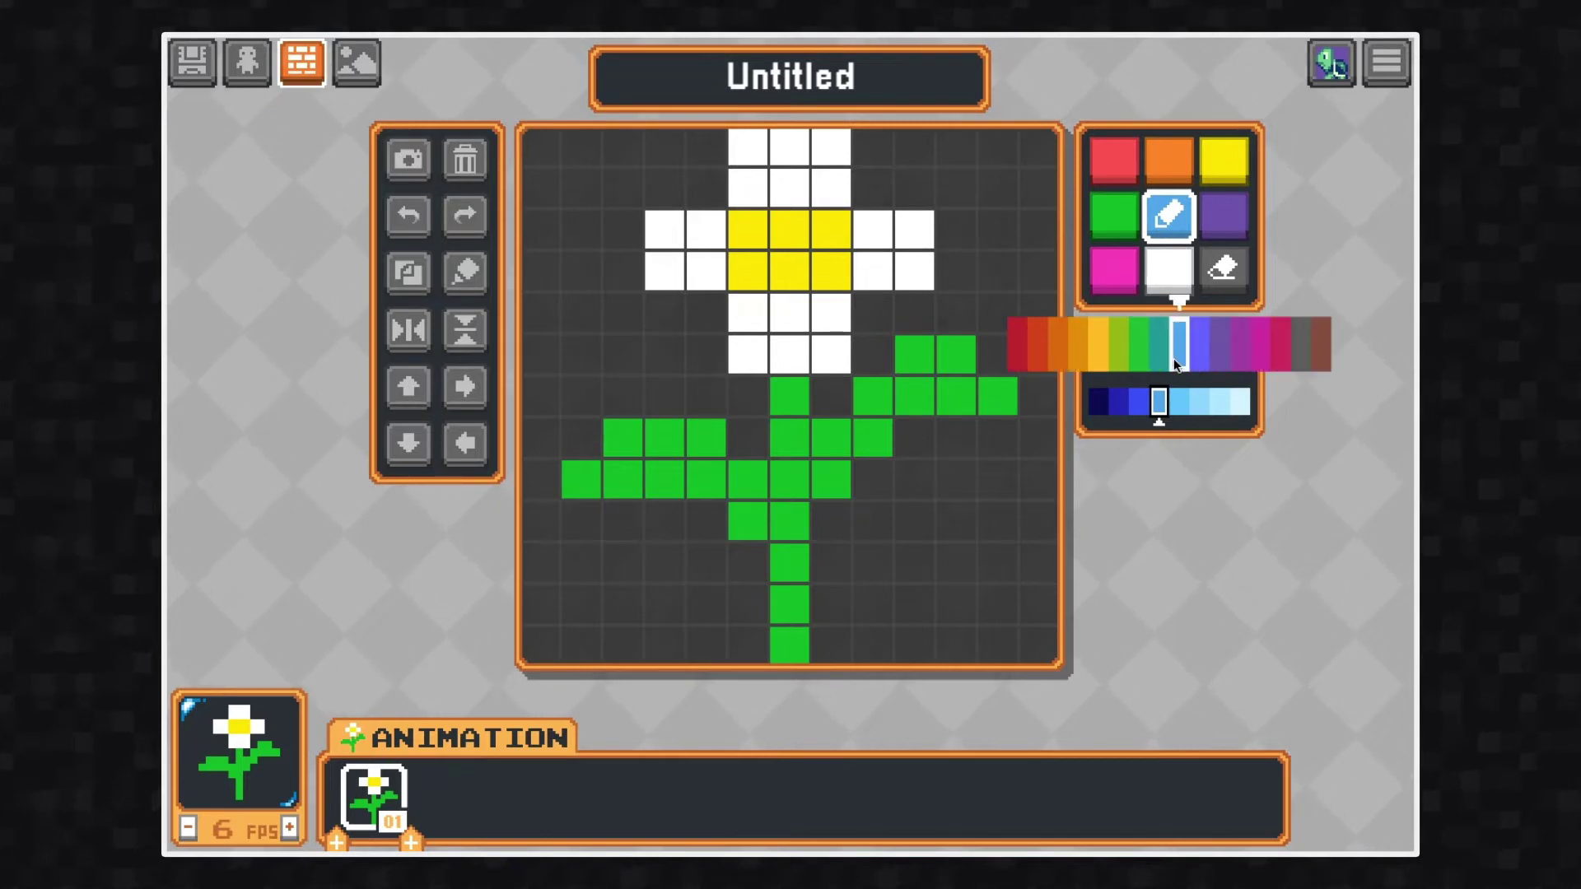
pyautogui.moveTo(1173, 358); pyautogui.dragTo(1138, 358)
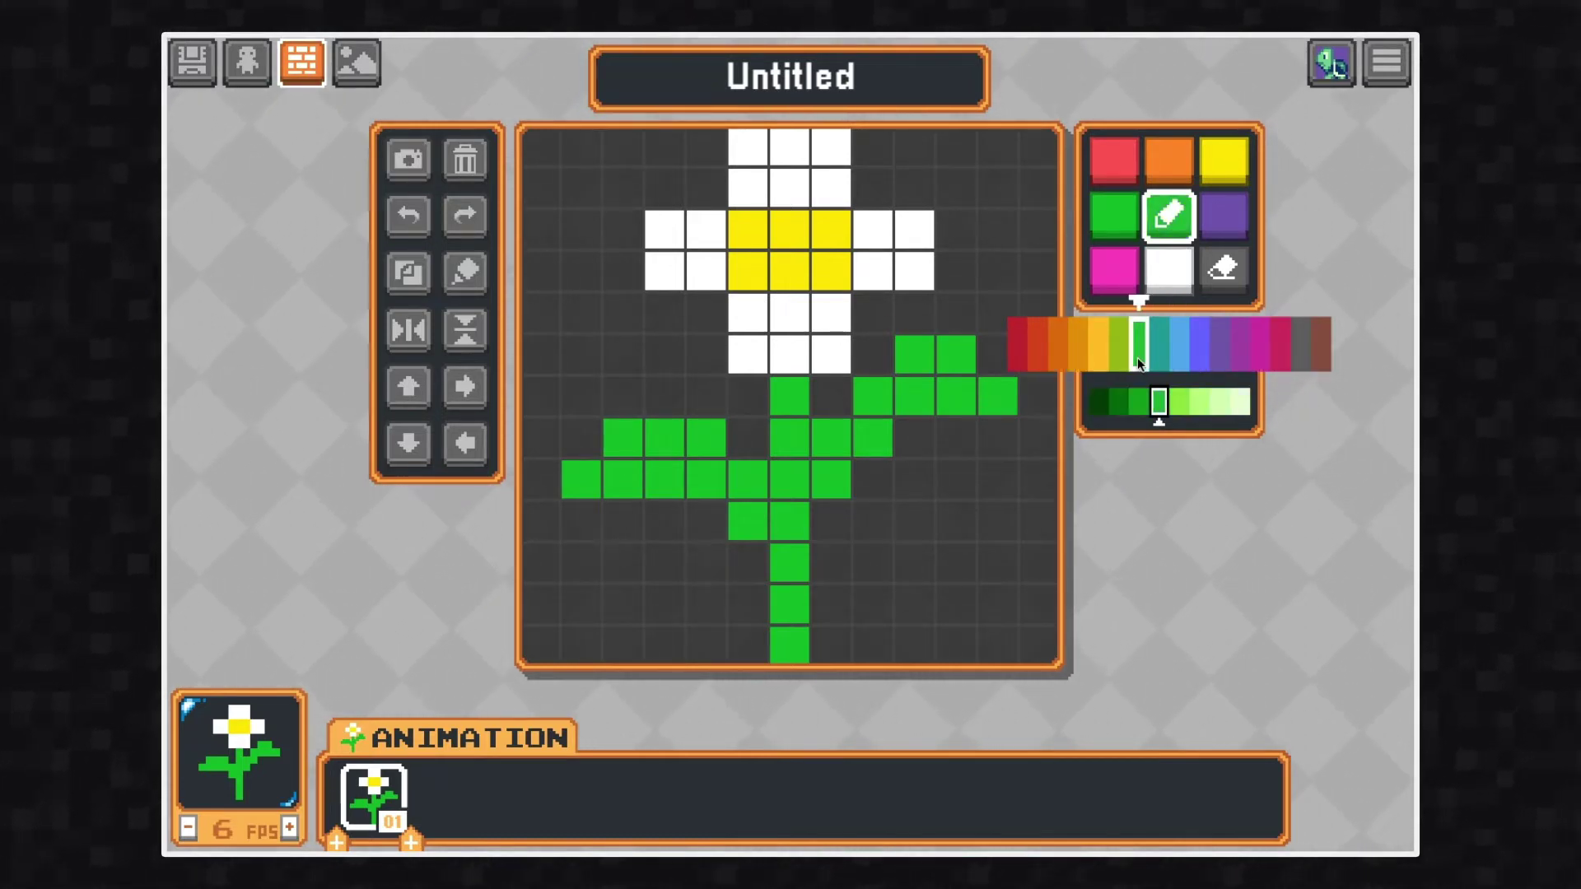
pyautogui.click(1144, 402)
pyautogui.moveTo(1148, 407); pyautogui.dragTo(1121, 410)
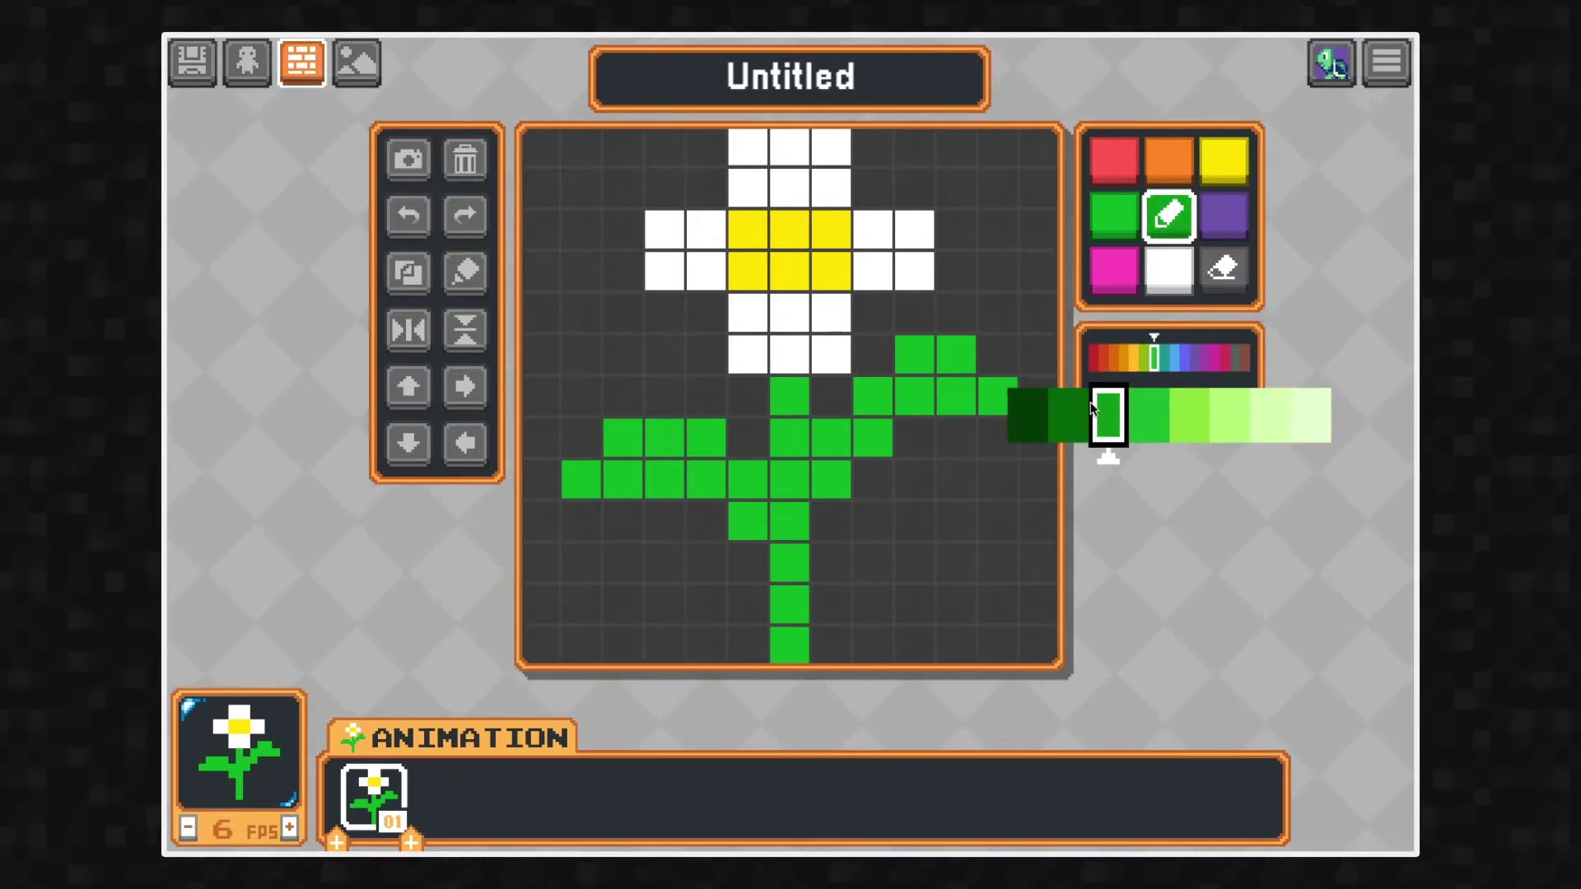
pyautogui.click(1092, 409)
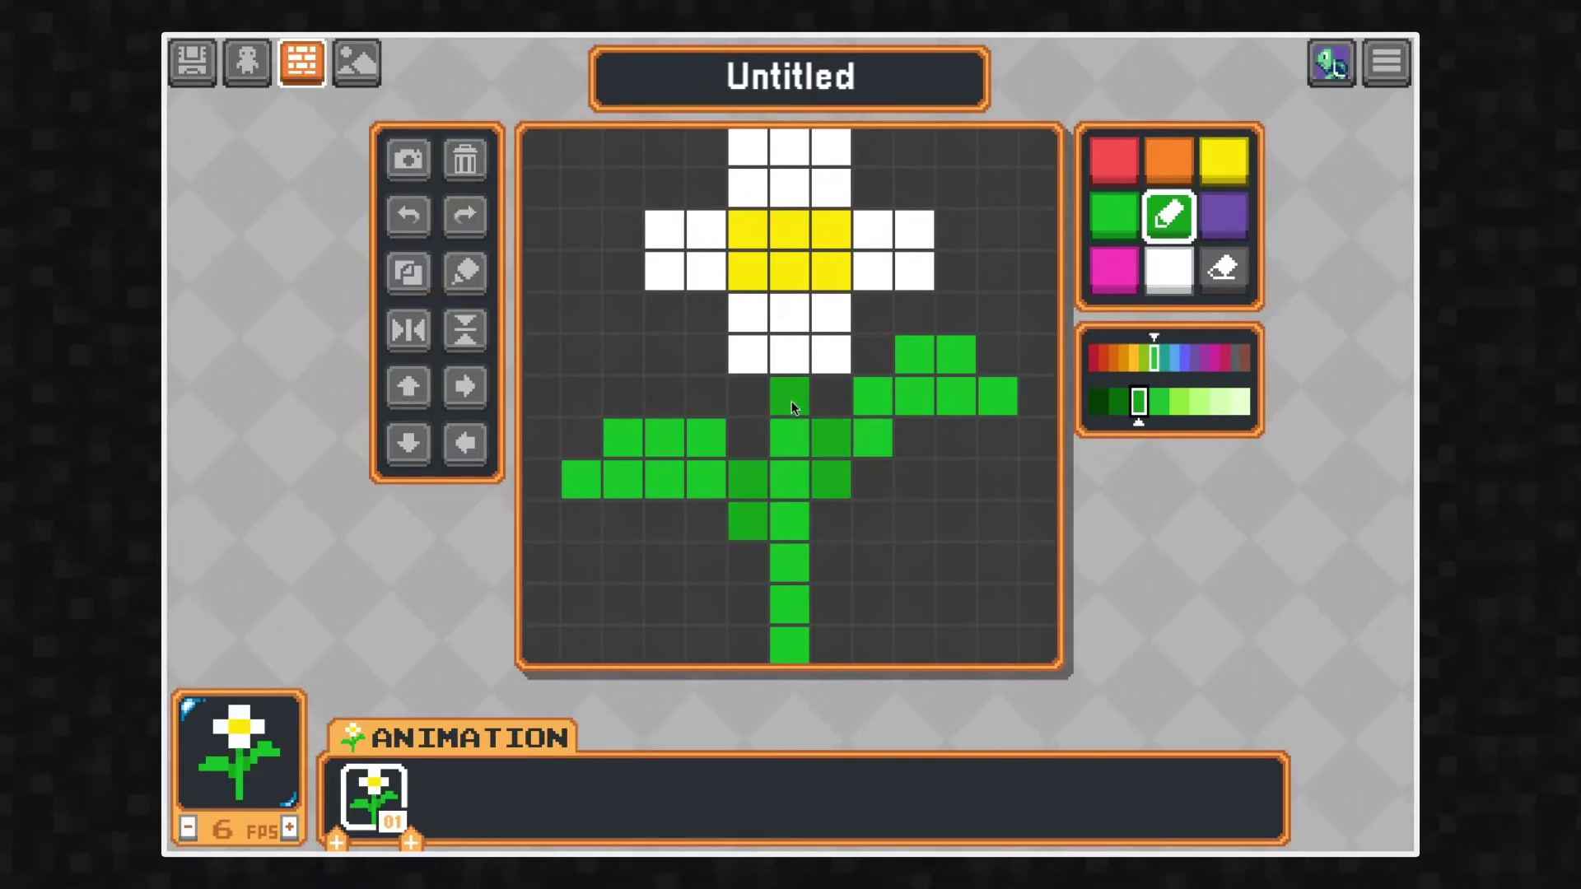
# Paint dark green stem accents, deepen the yellow centre, and add frame 02.
pyautogui.click(1108, 410)
pyautogui.click(1224, 160)
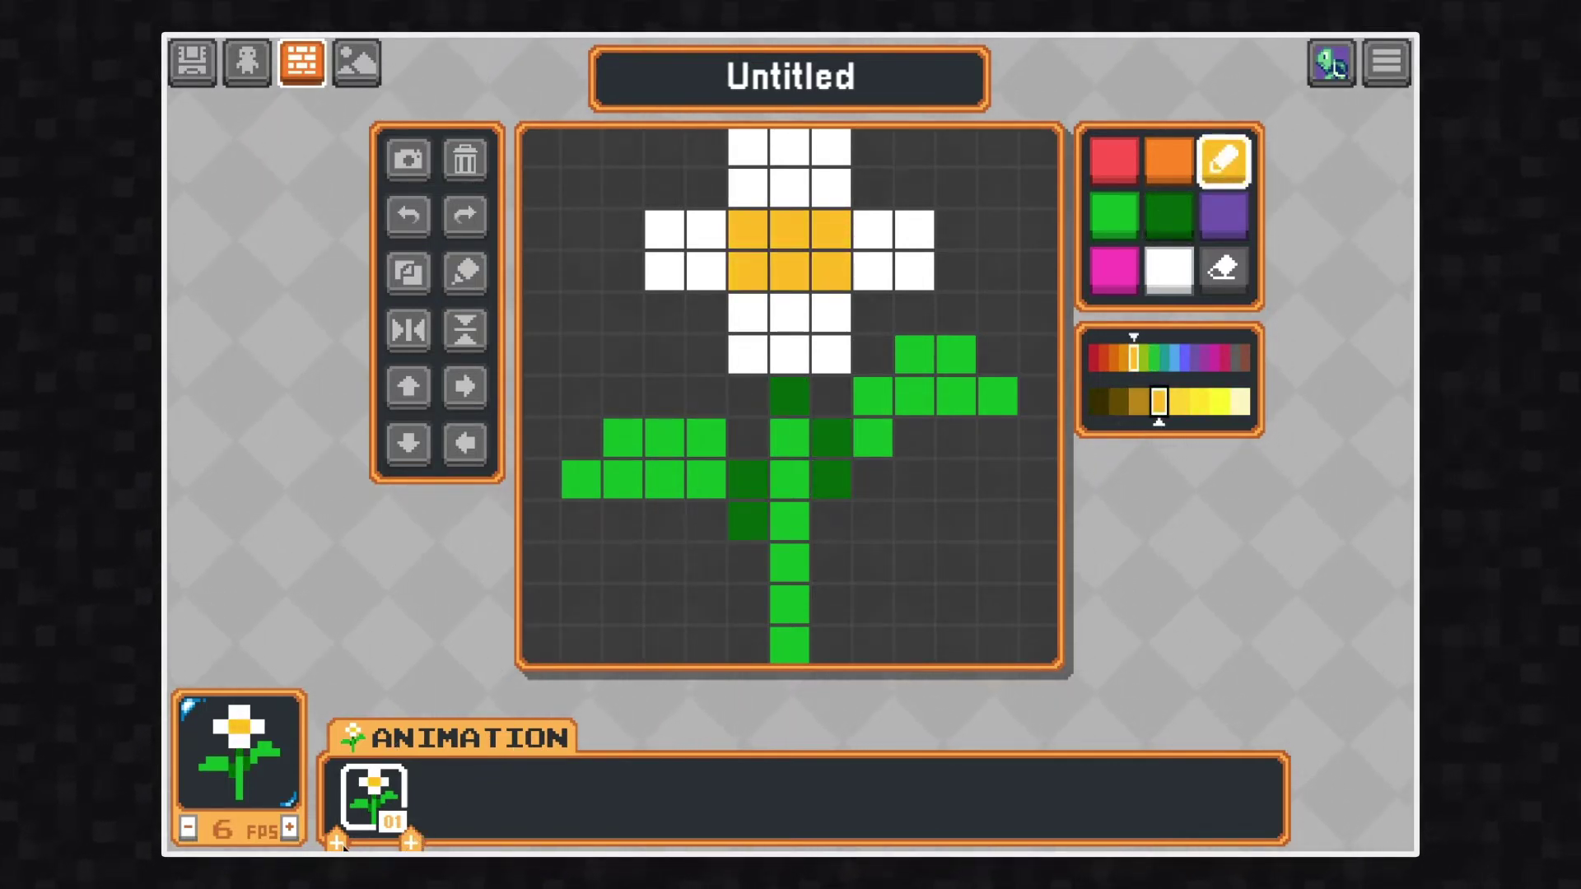
pyautogui.click(411, 841)
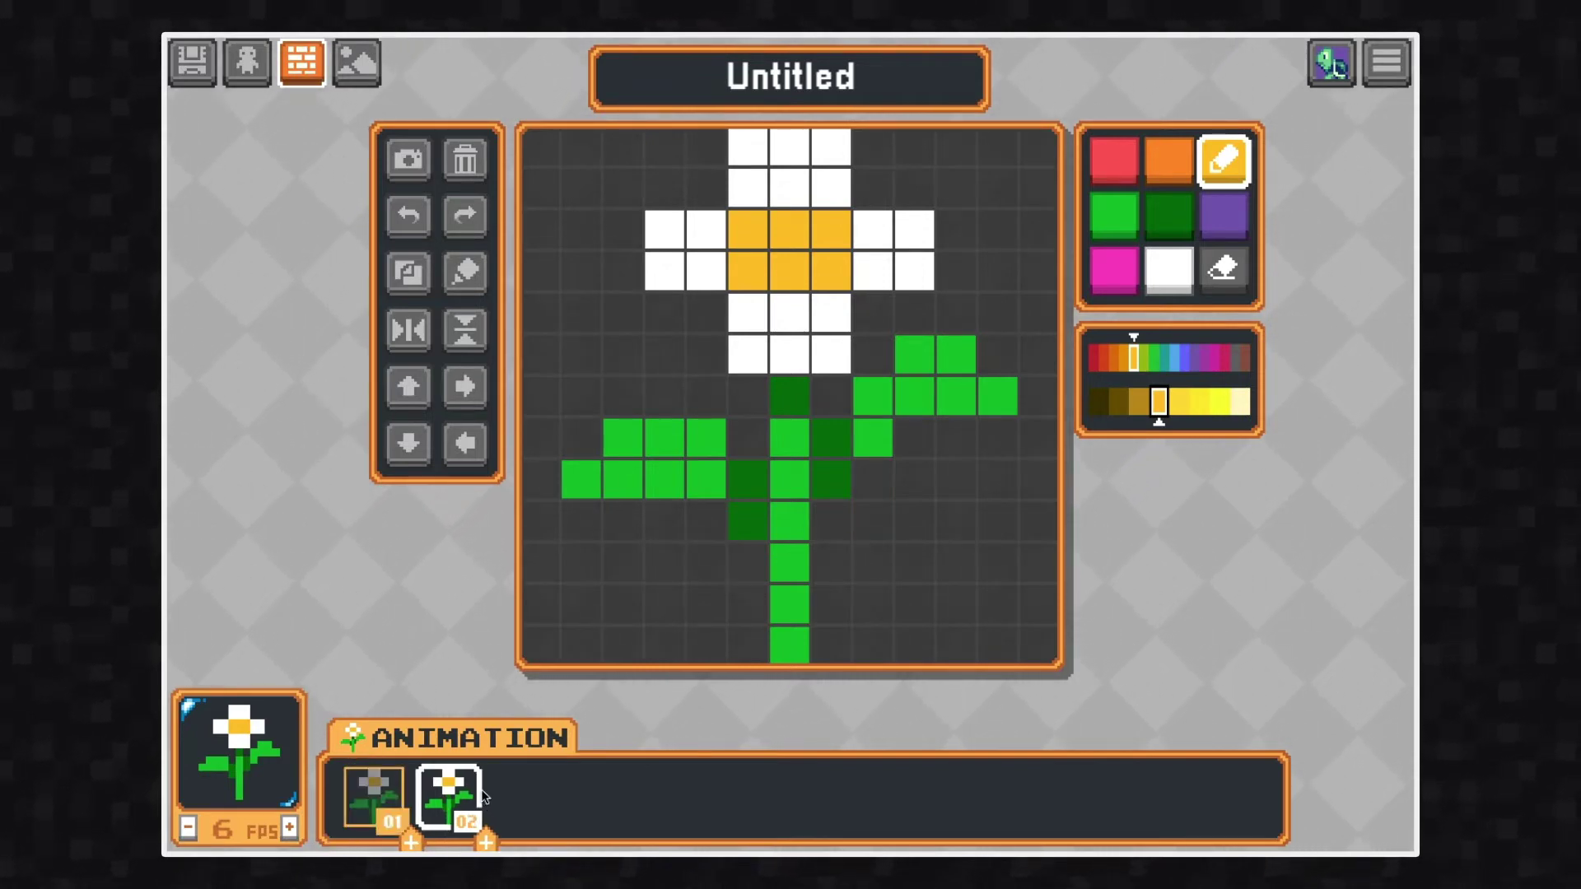
# Try shifting and mirroring frame 02's flower, then undo the extra downward shifts.
pyautogui.click(385, 790)
pyautogui.click(433, 792)
pyautogui.click(404, 792)
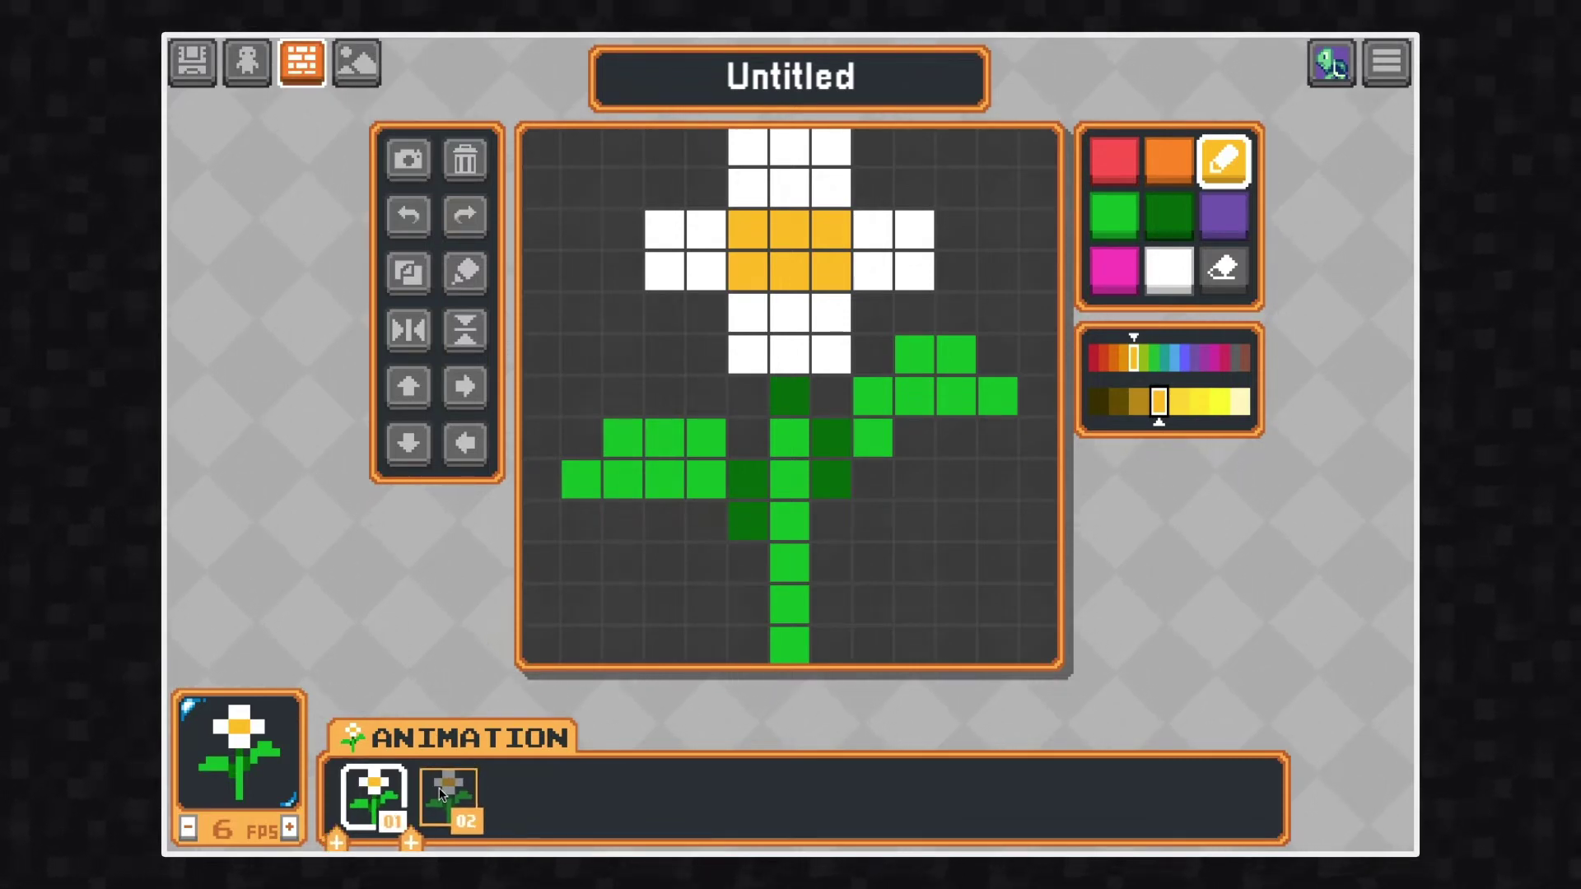
pyautogui.click(442, 793)
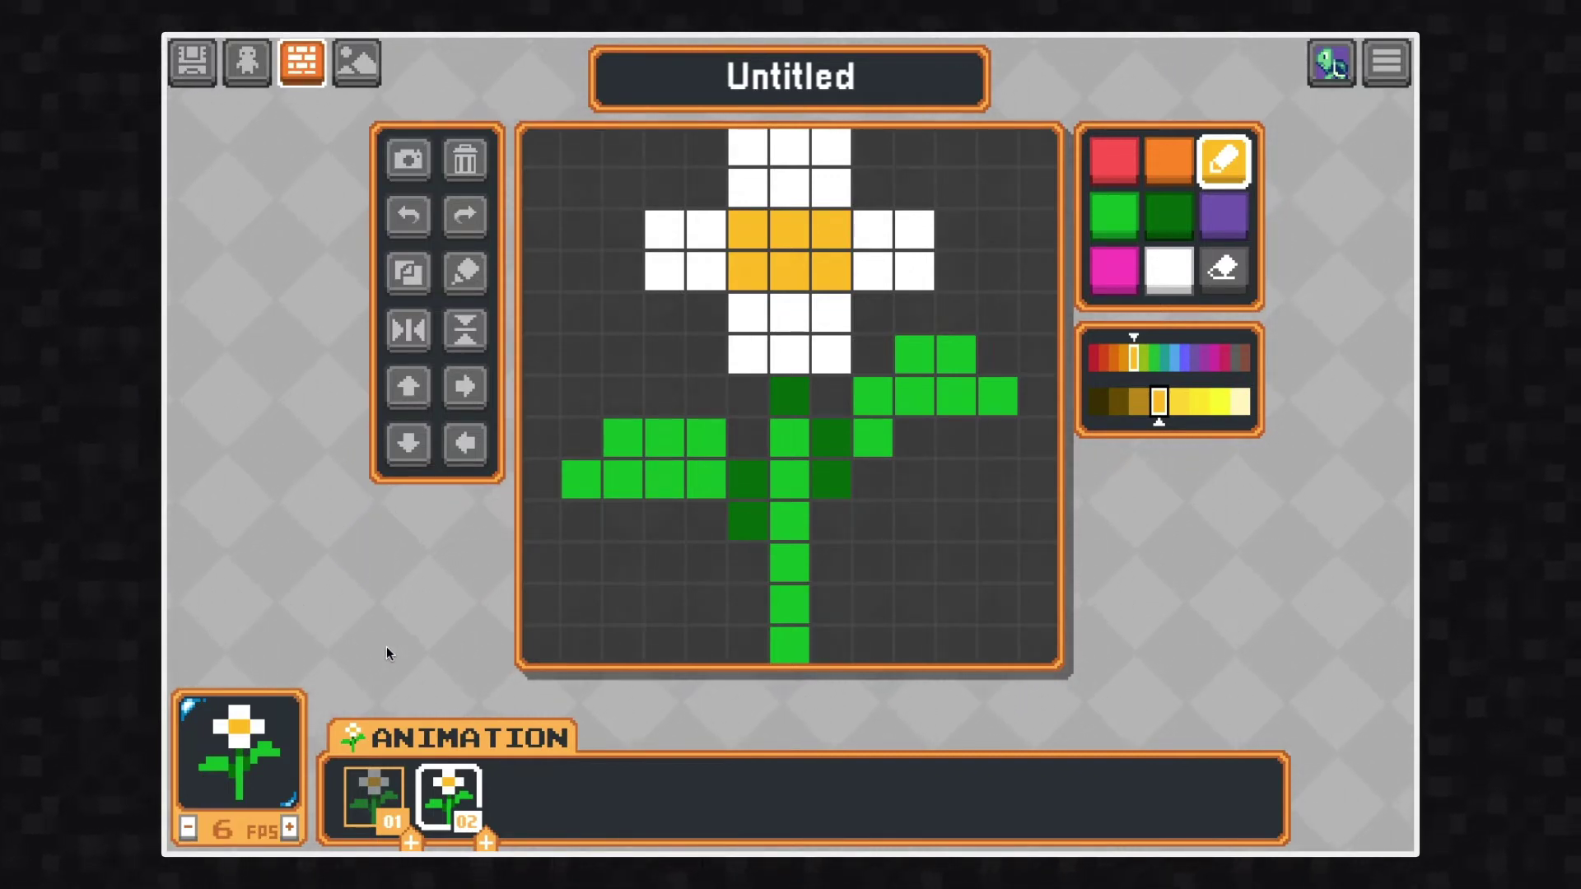
pyautogui.click(408, 450)
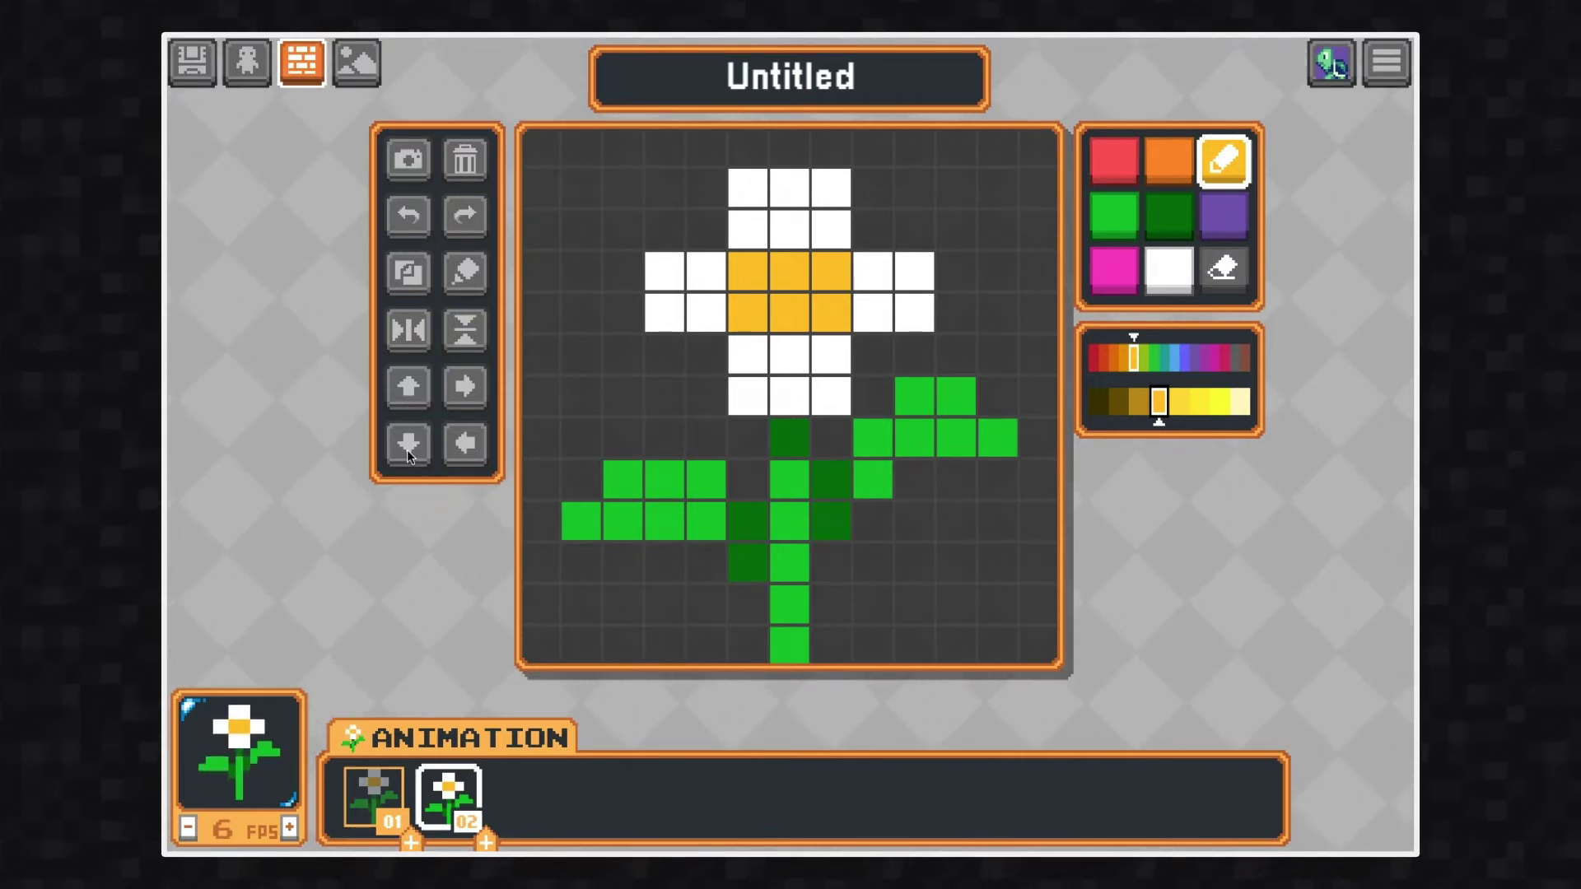
pyautogui.click(403, 333)
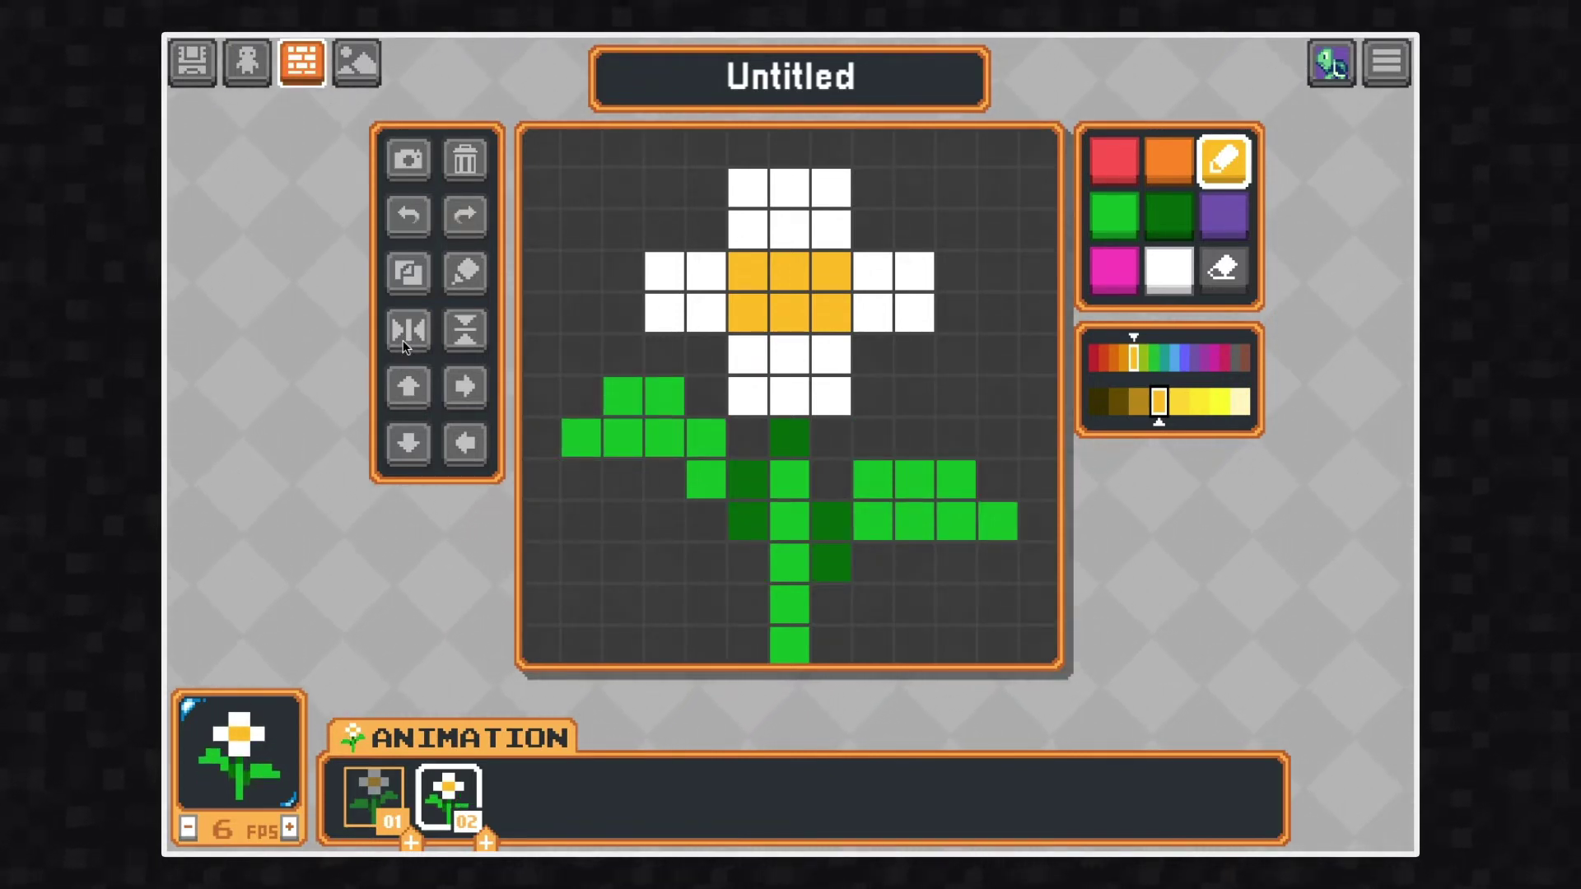
pyautogui.click(408, 437)
pyautogui.click(407, 436)
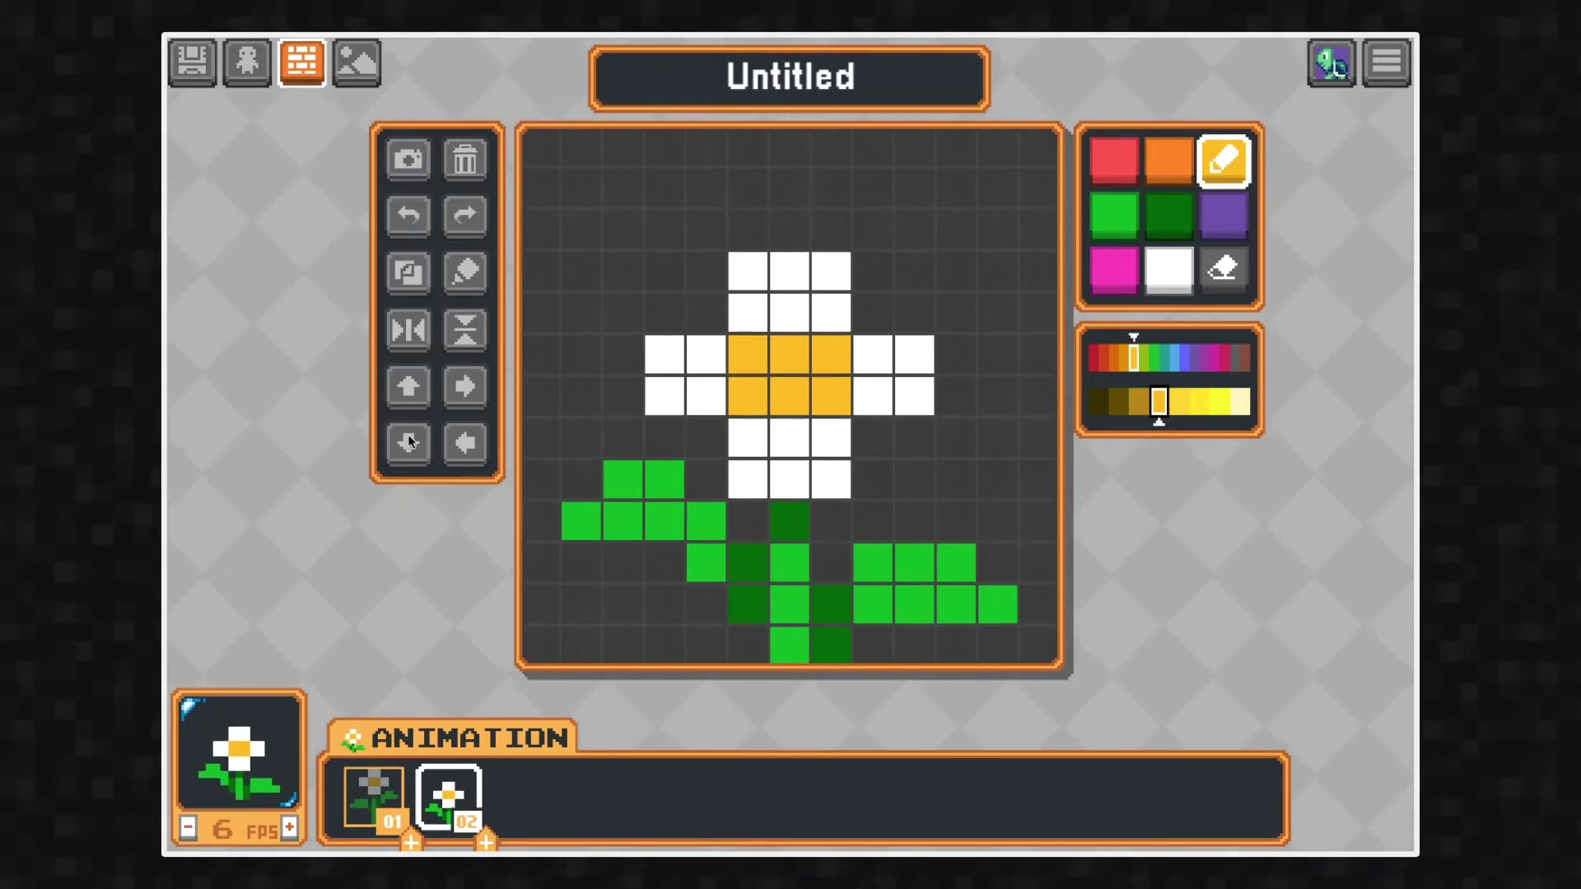
pyautogui.click(411, 217)
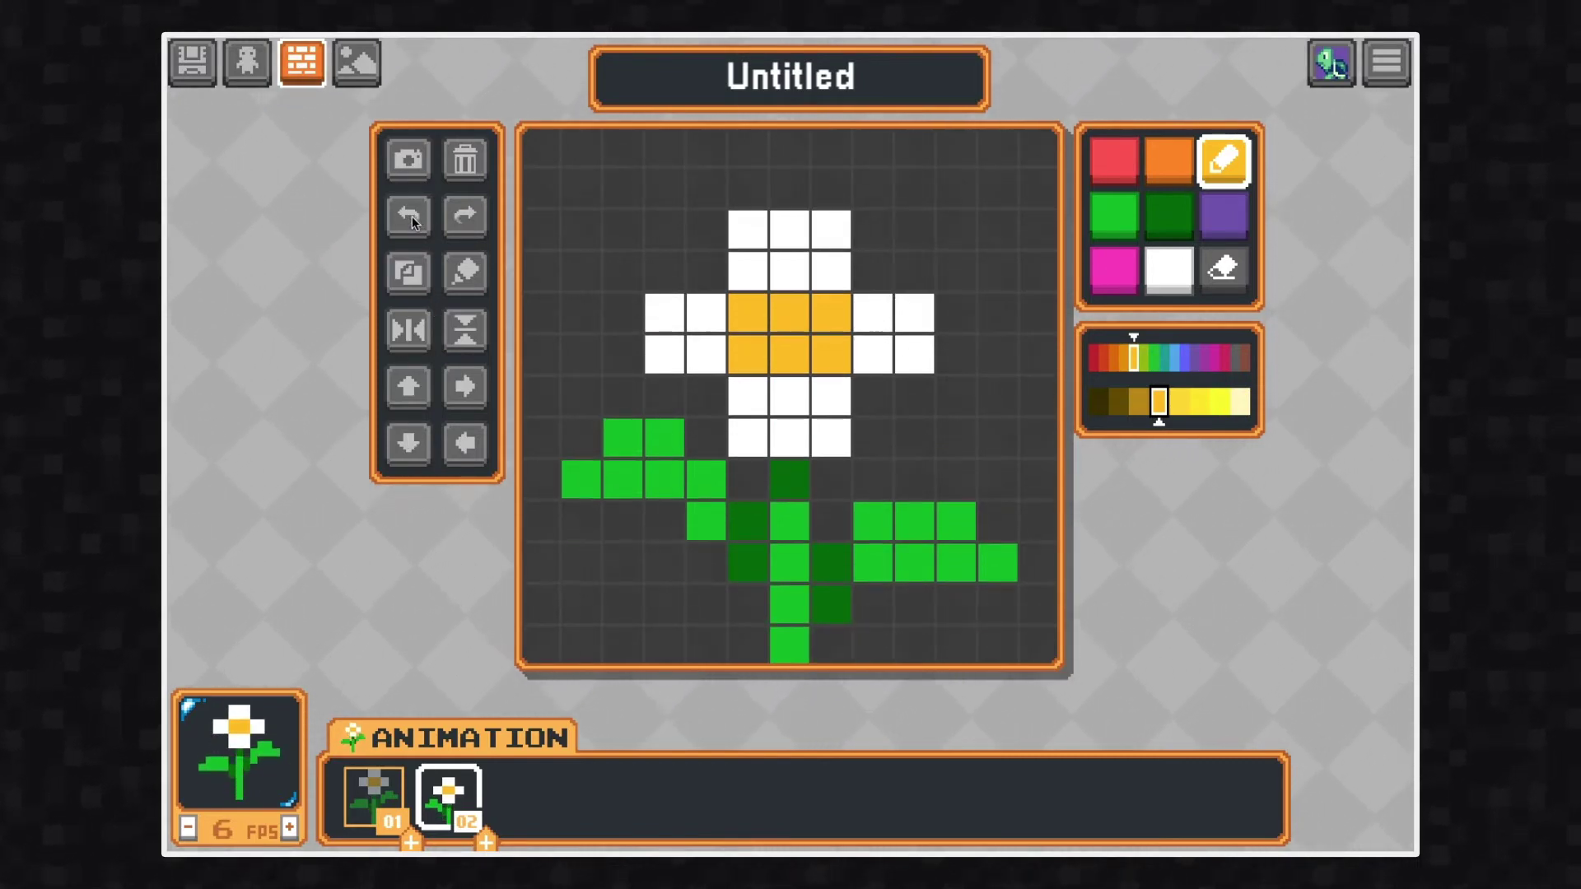
pyautogui.click(411, 217)
# Move frame 01's flower down two rows and flip frame 02 horizontally.
pyautogui.click(395, 797)
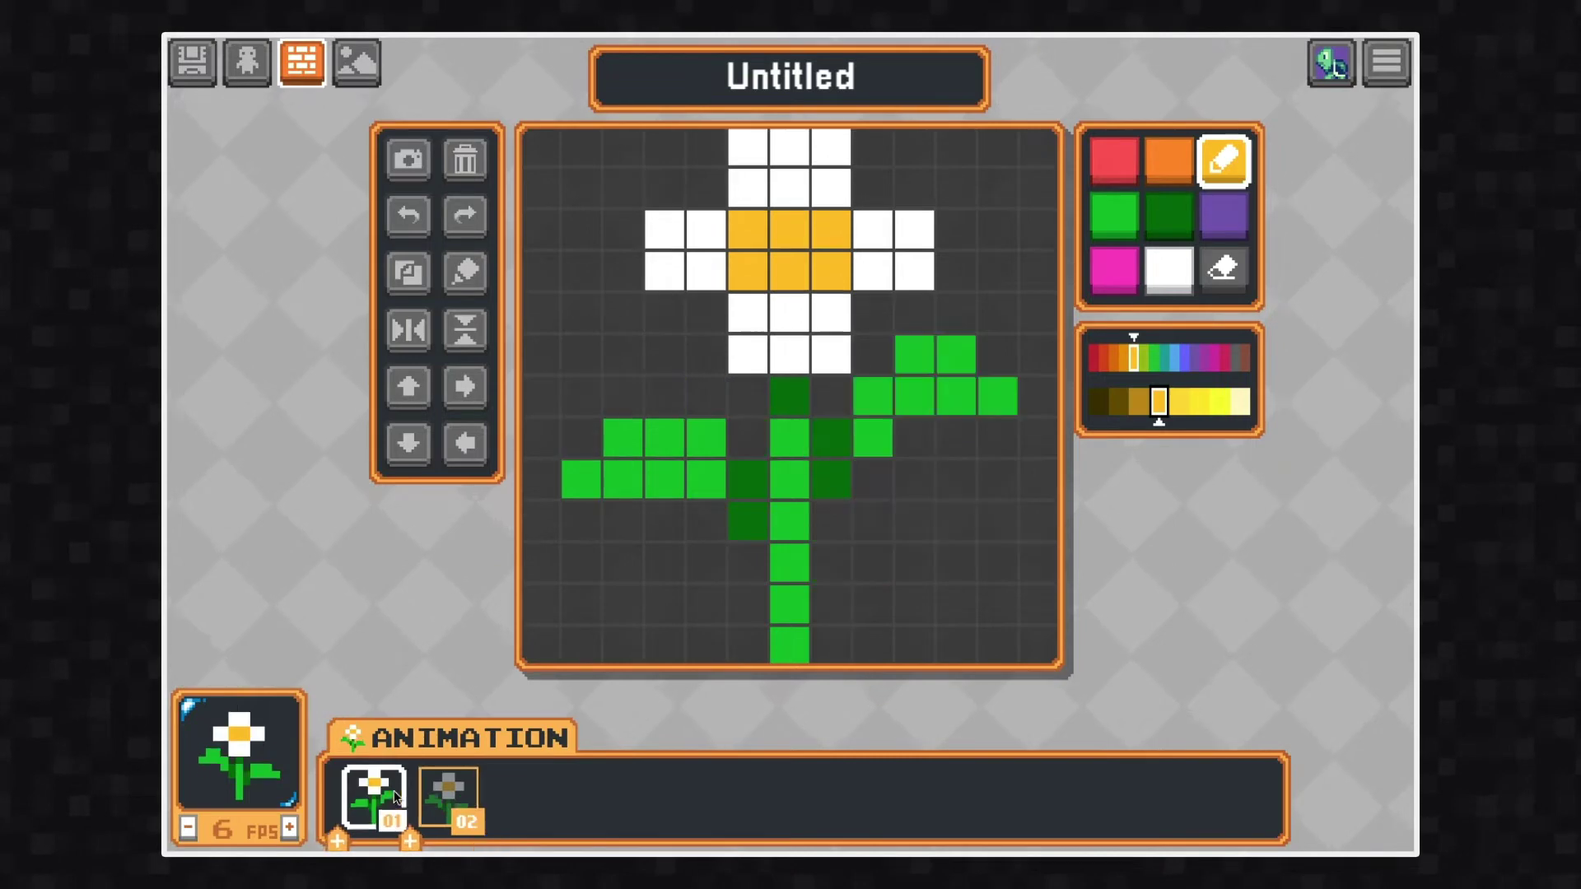
pyautogui.click(411, 447)
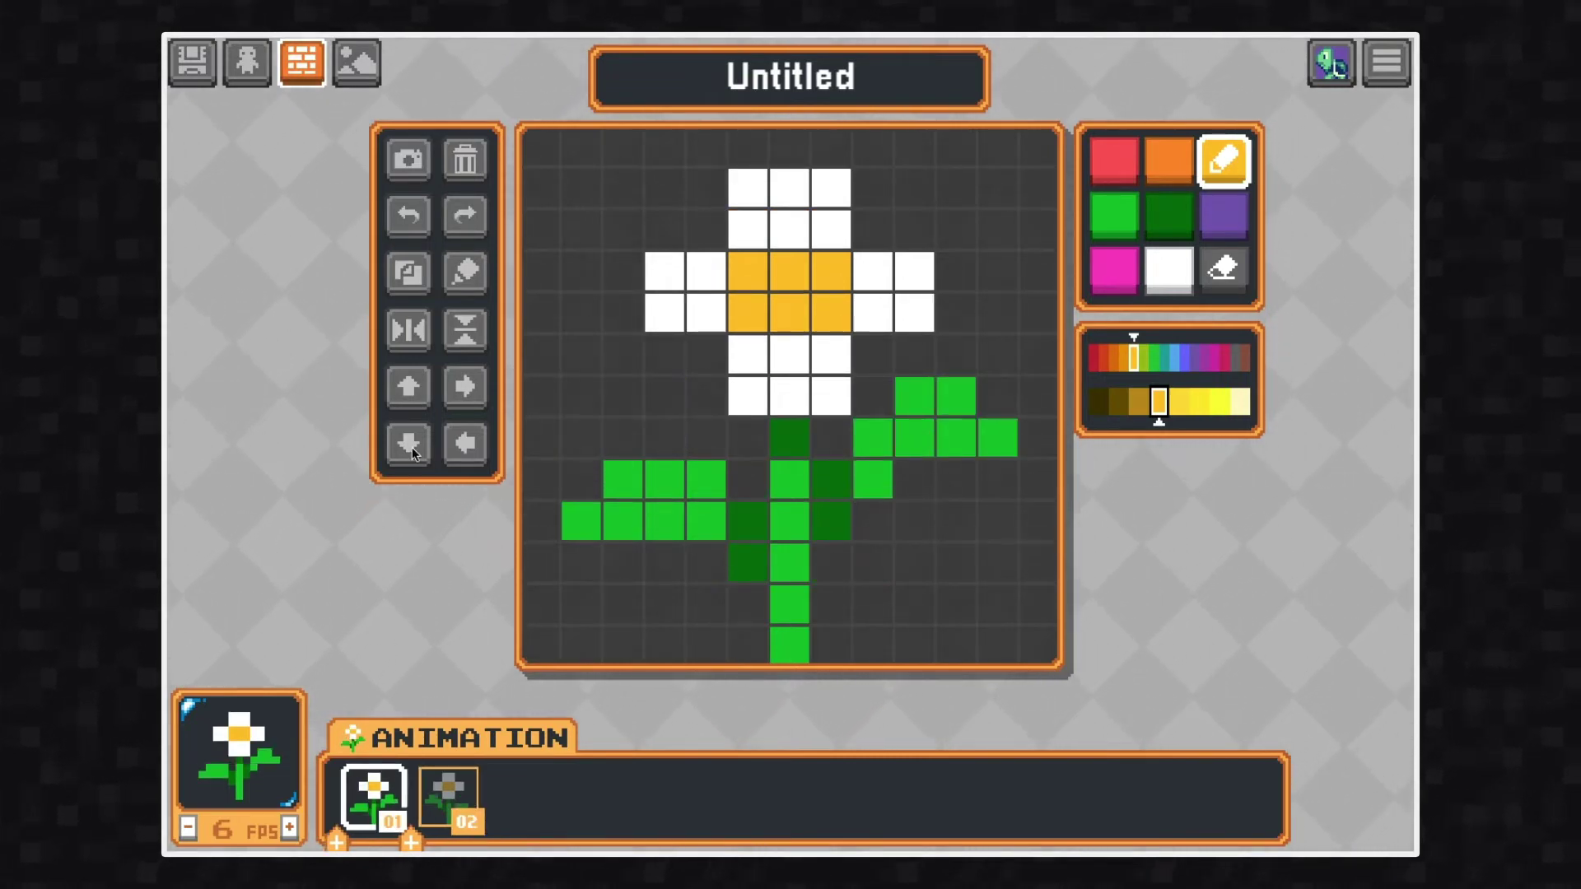
pyautogui.click(412, 447)
pyautogui.click(449, 769)
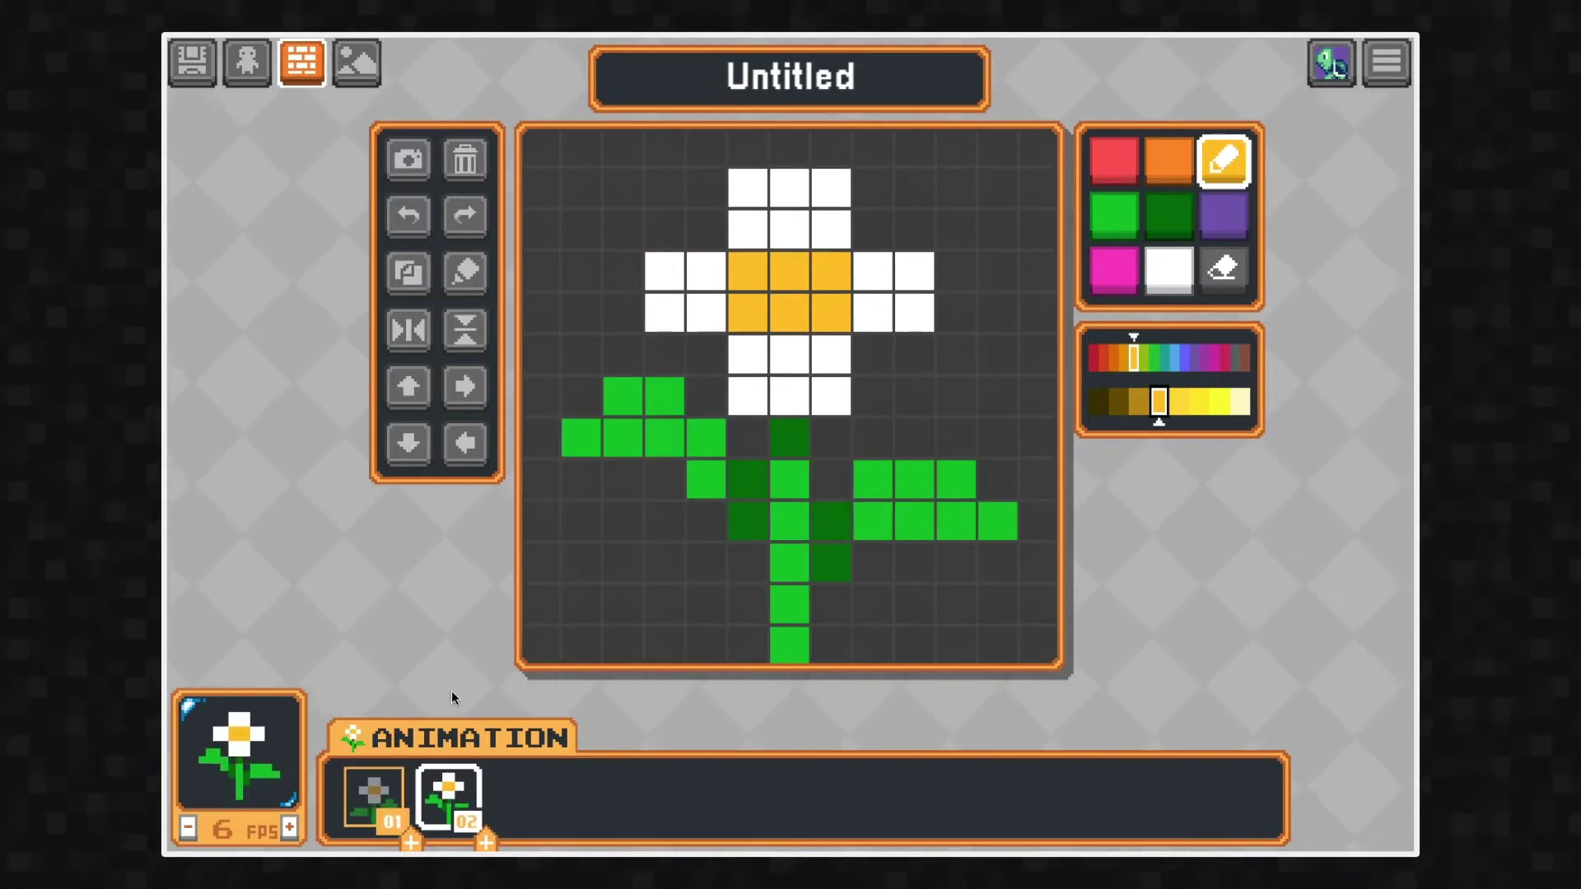
pyautogui.click(408, 330)
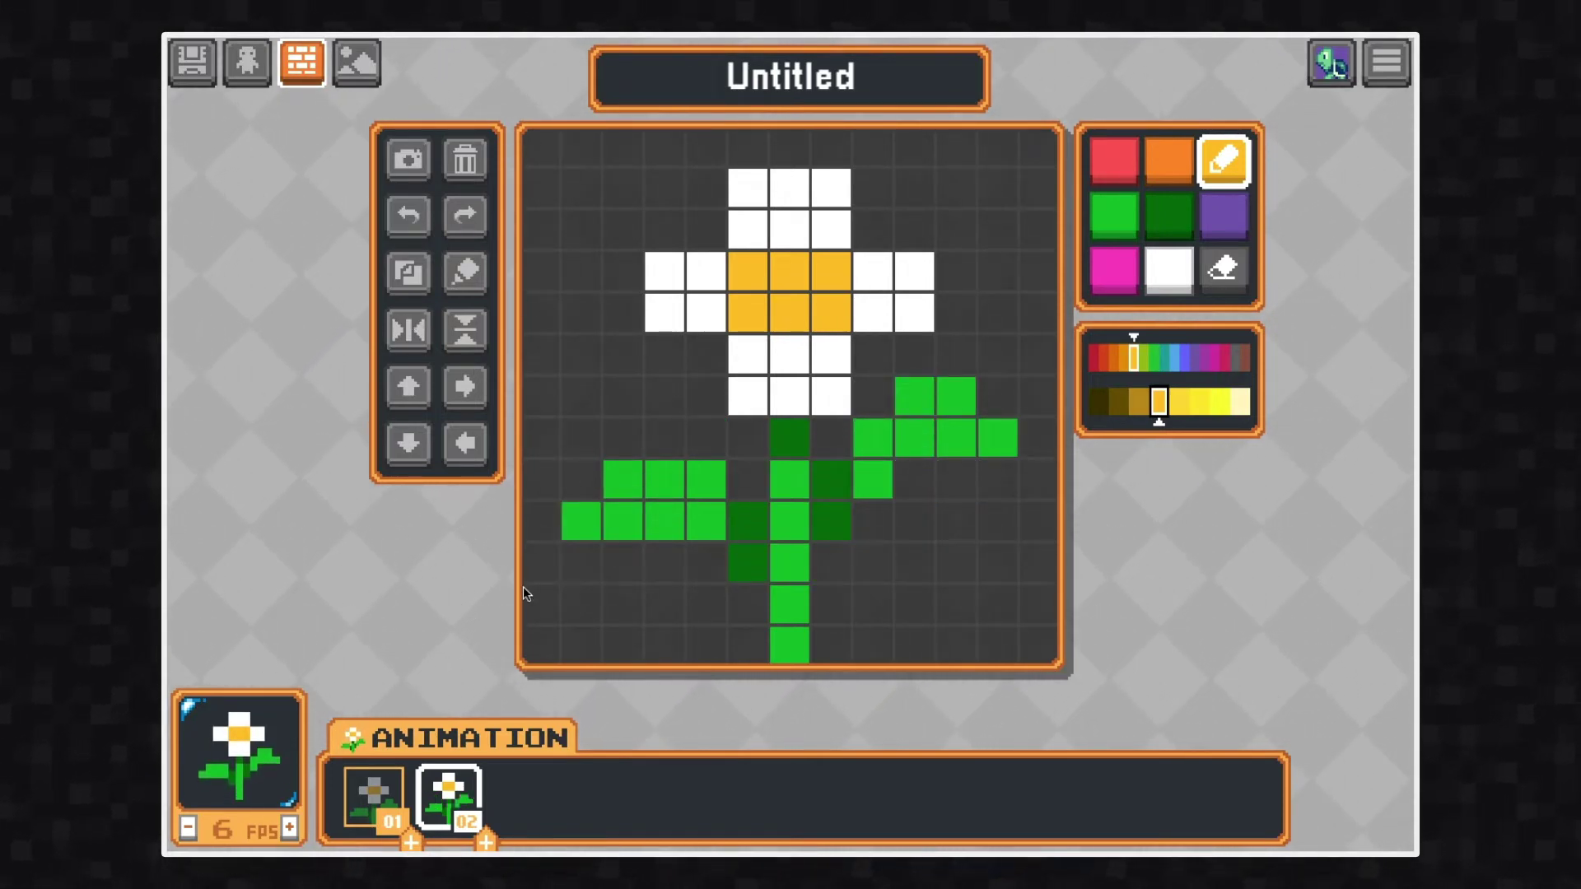
# Delete frame 02, move the flower up one row, and add a fresh frame 02.
pyautogui.click(469, 159)
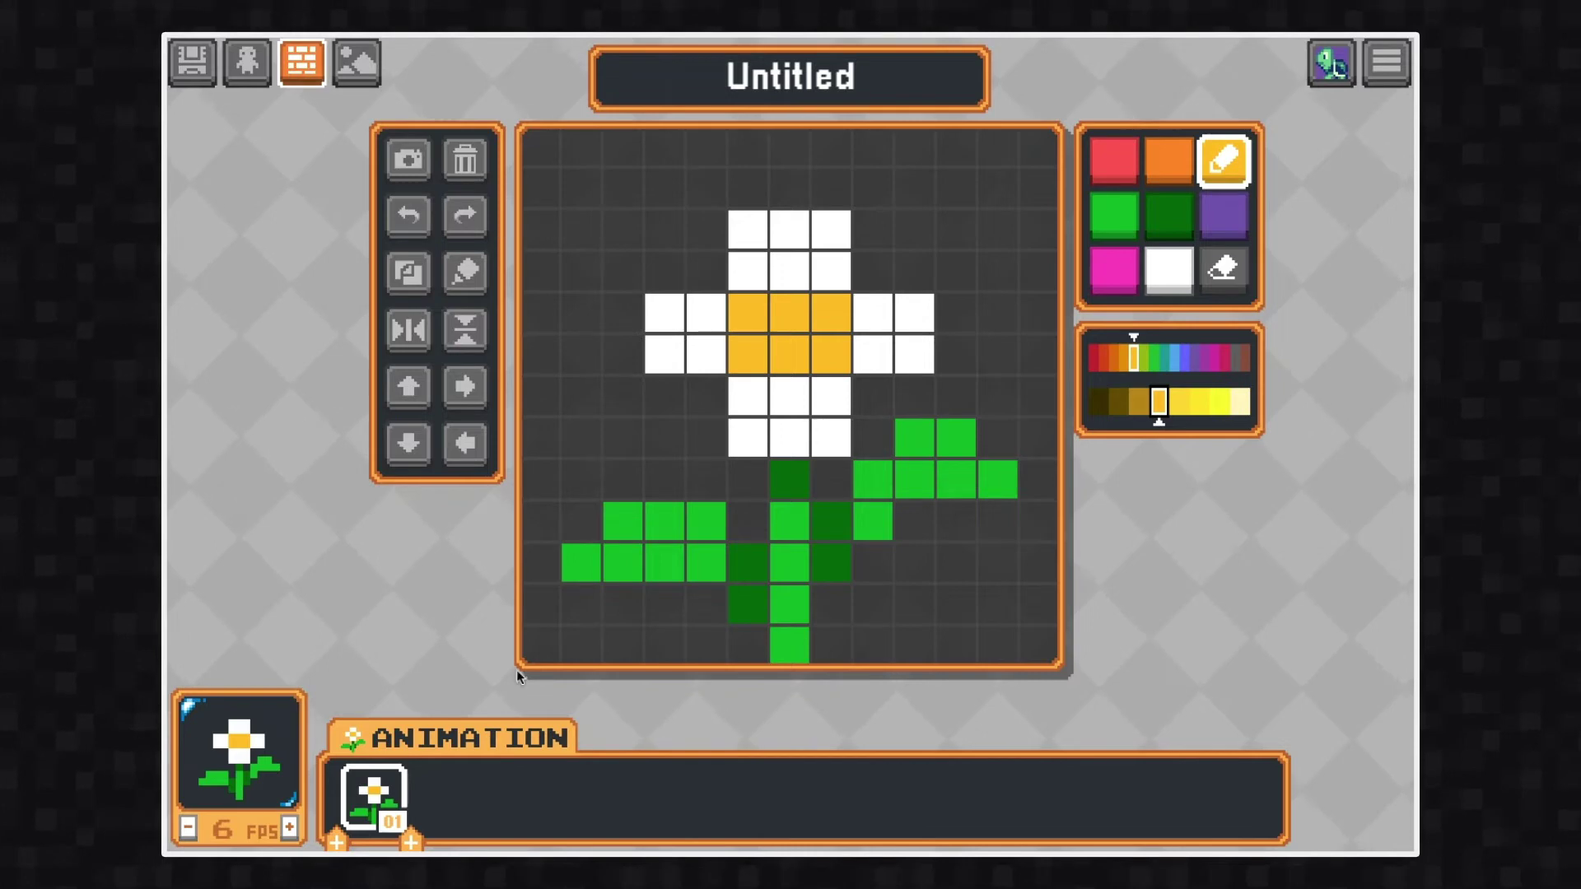
pyautogui.click(415, 399)
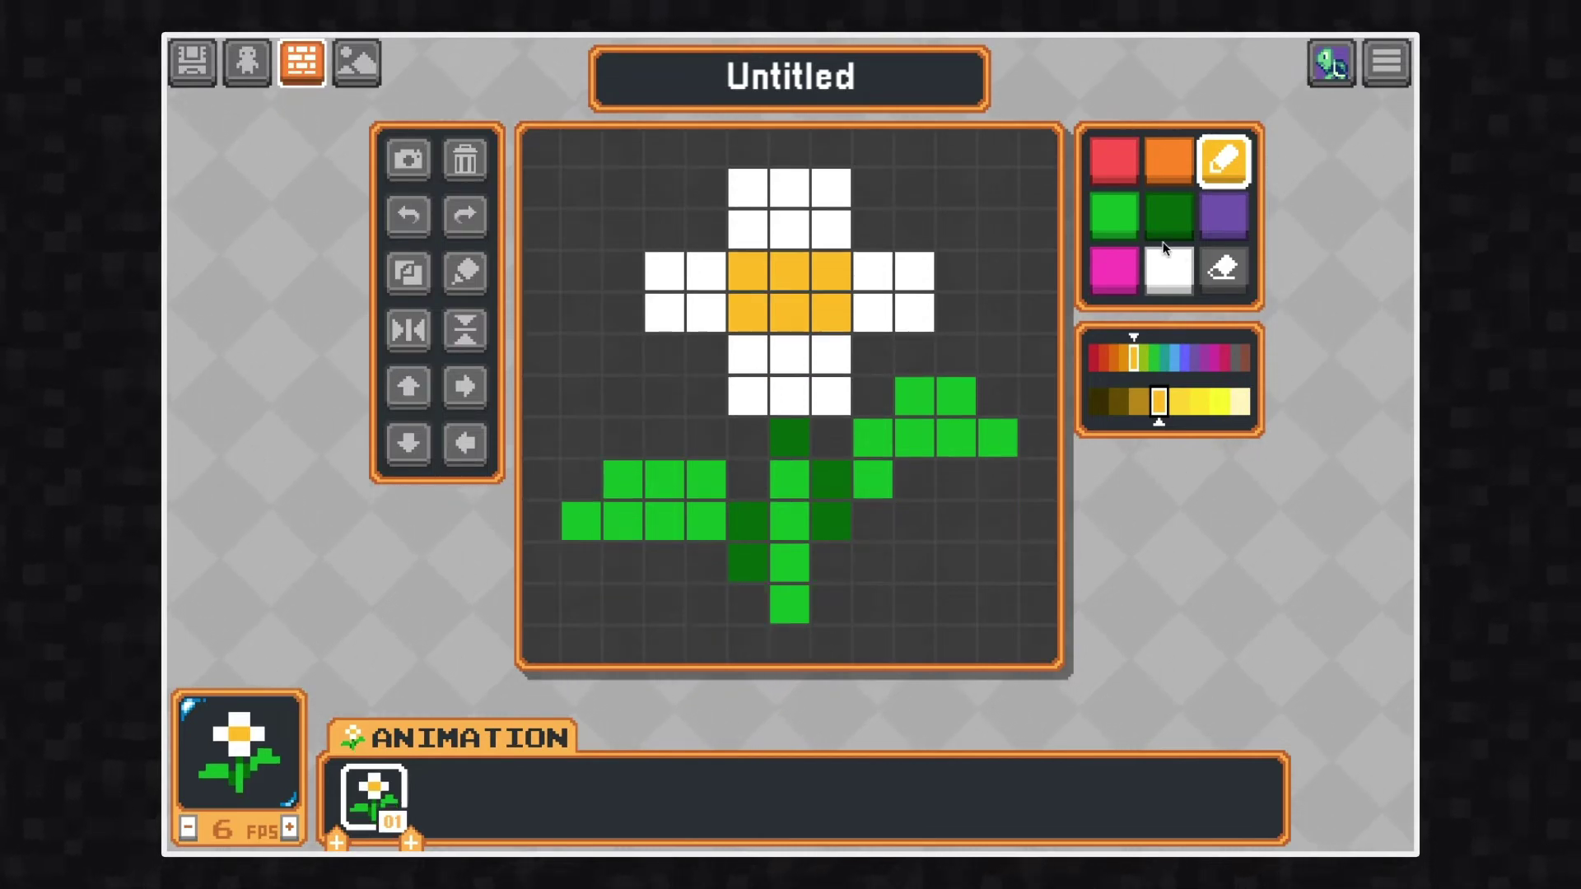
pyautogui.click(1119, 221)
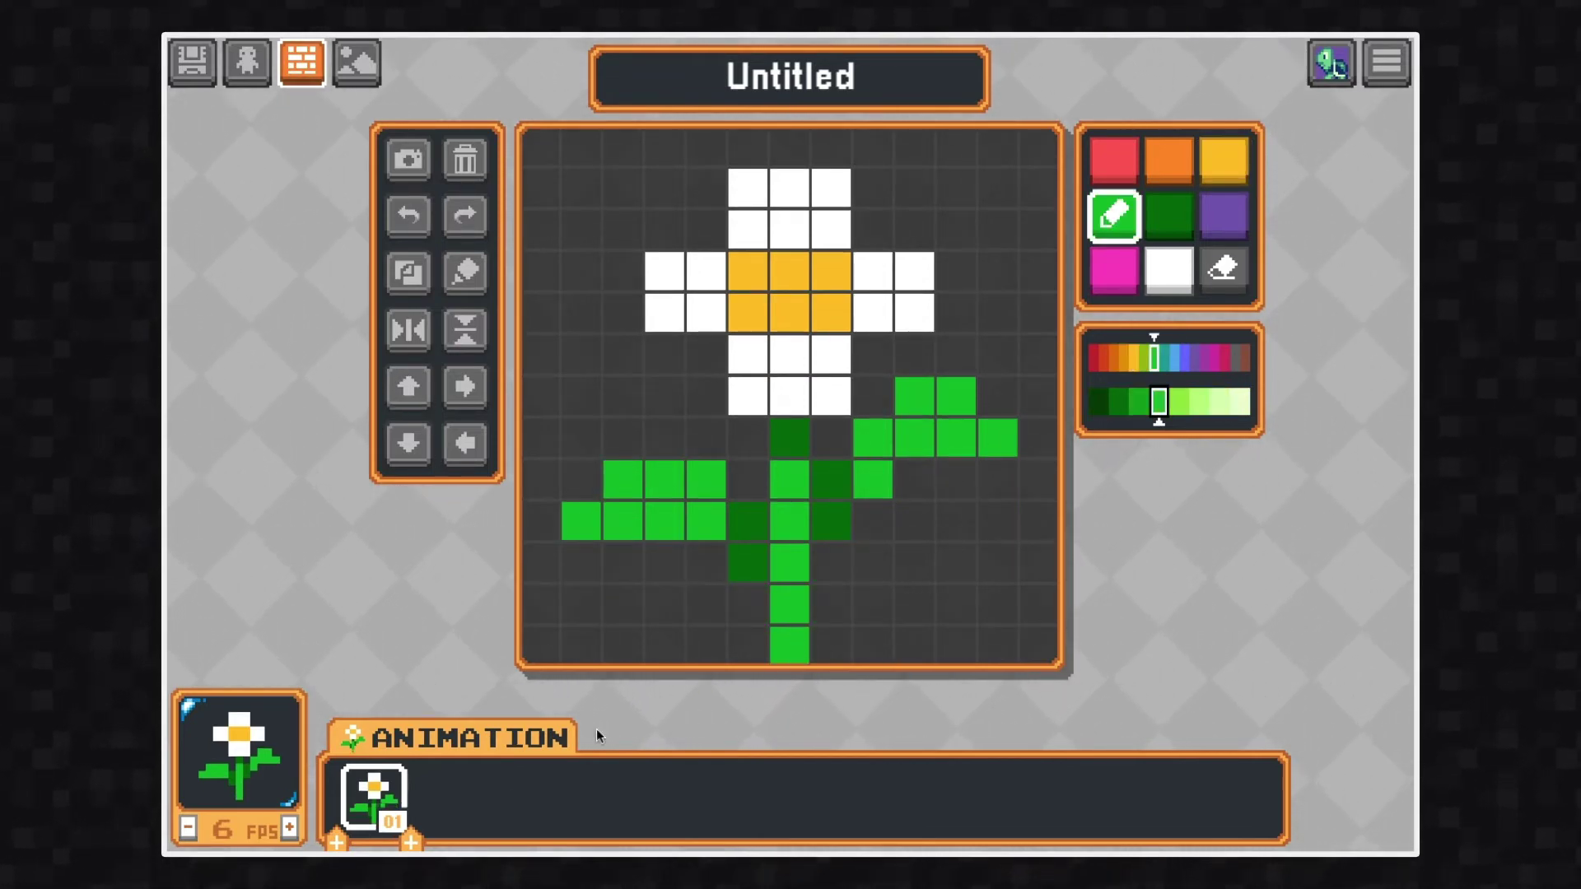
pyautogui.click(410, 842)
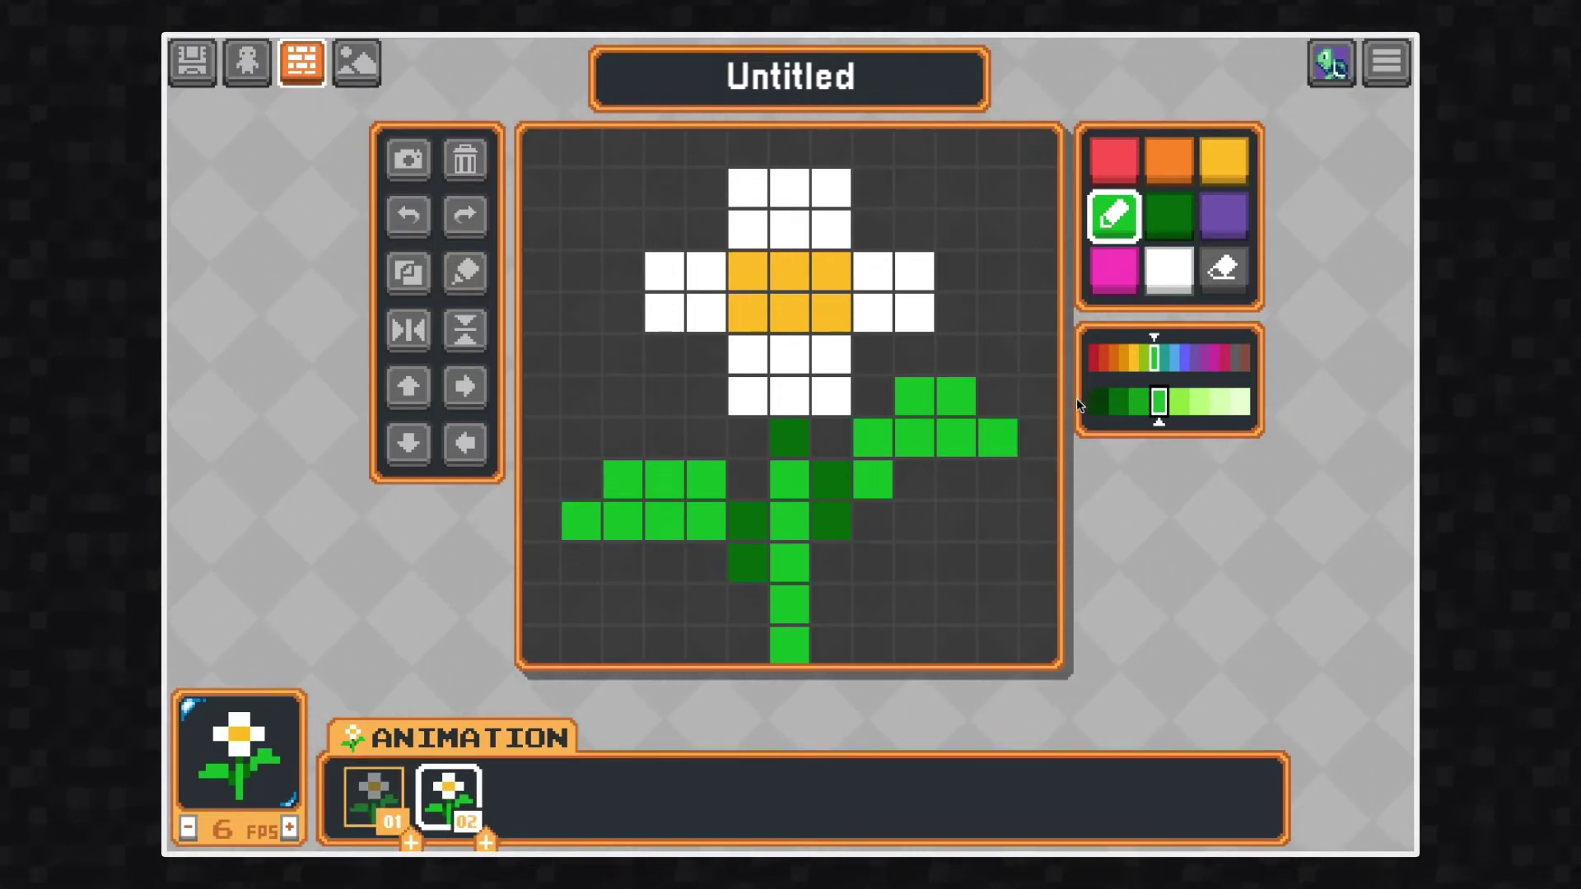
# Erase frame 02's right leaf and repaint it one row lower, then copy frame 01.
pyautogui.click(1231, 278)
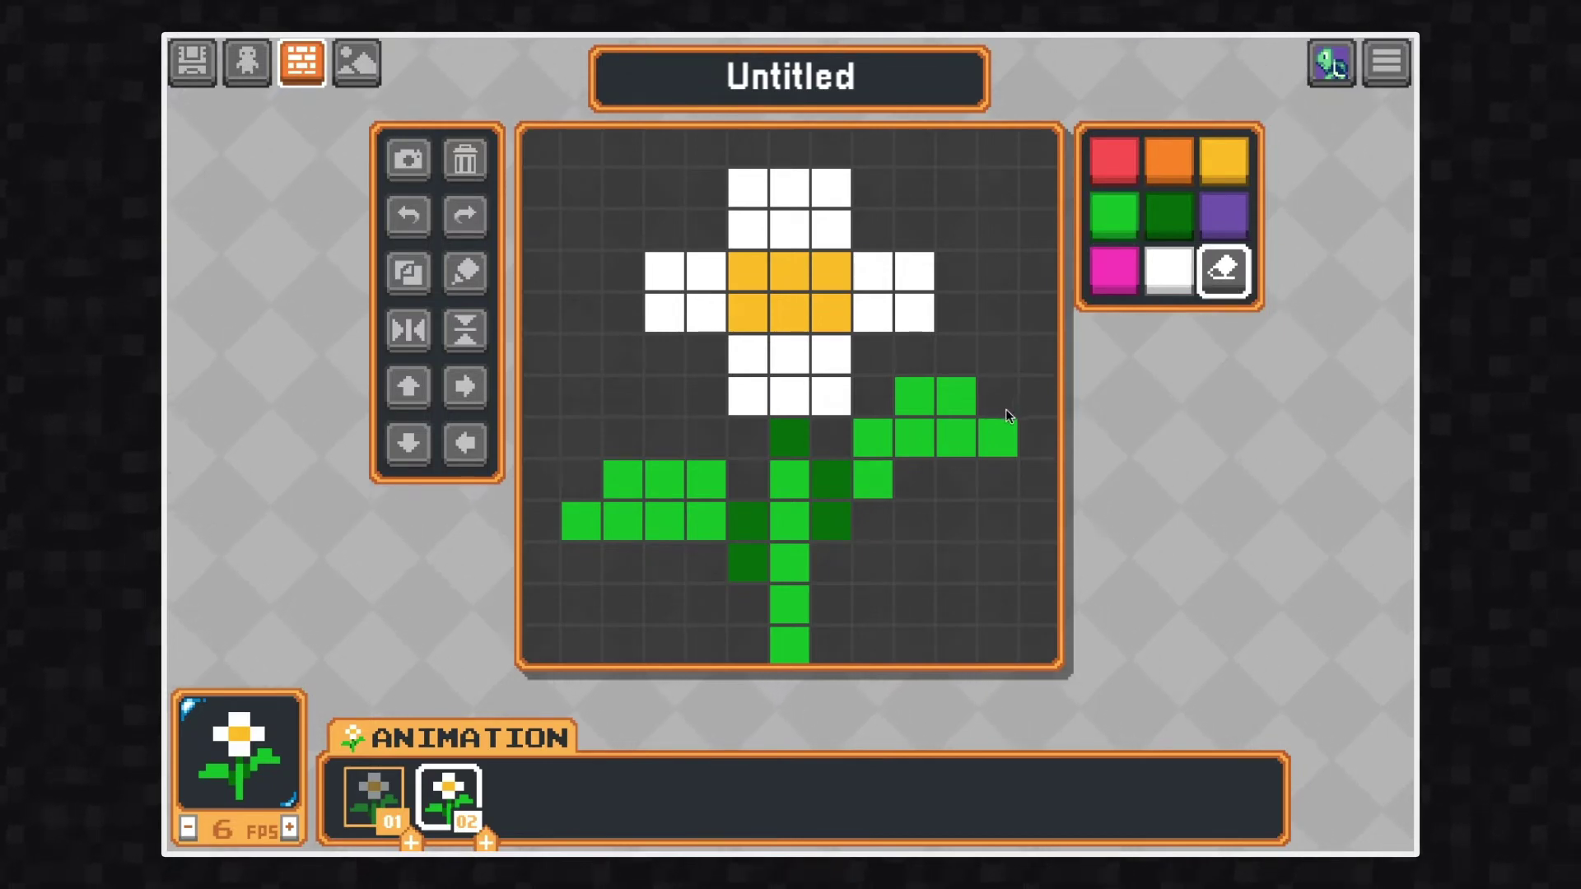
pyautogui.moveTo(922, 416)
pyautogui.mouseDown()
pyautogui.moveTo(885, 438)
pyautogui.moveTo(974, 447)
pyautogui.moveTo(857, 504)
pyautogui.moveTo(836, 535)
pyautogui.moveTo(826, 523)
pyautogui.moveTo(891, 492)
pyautogui.moveTo(994, 525)
pyautogui.mouseUp()
pyautogui.click(1162, 227)
pyautogui.scroll(1, 876, 505)
pyautogui.click(949, 514)
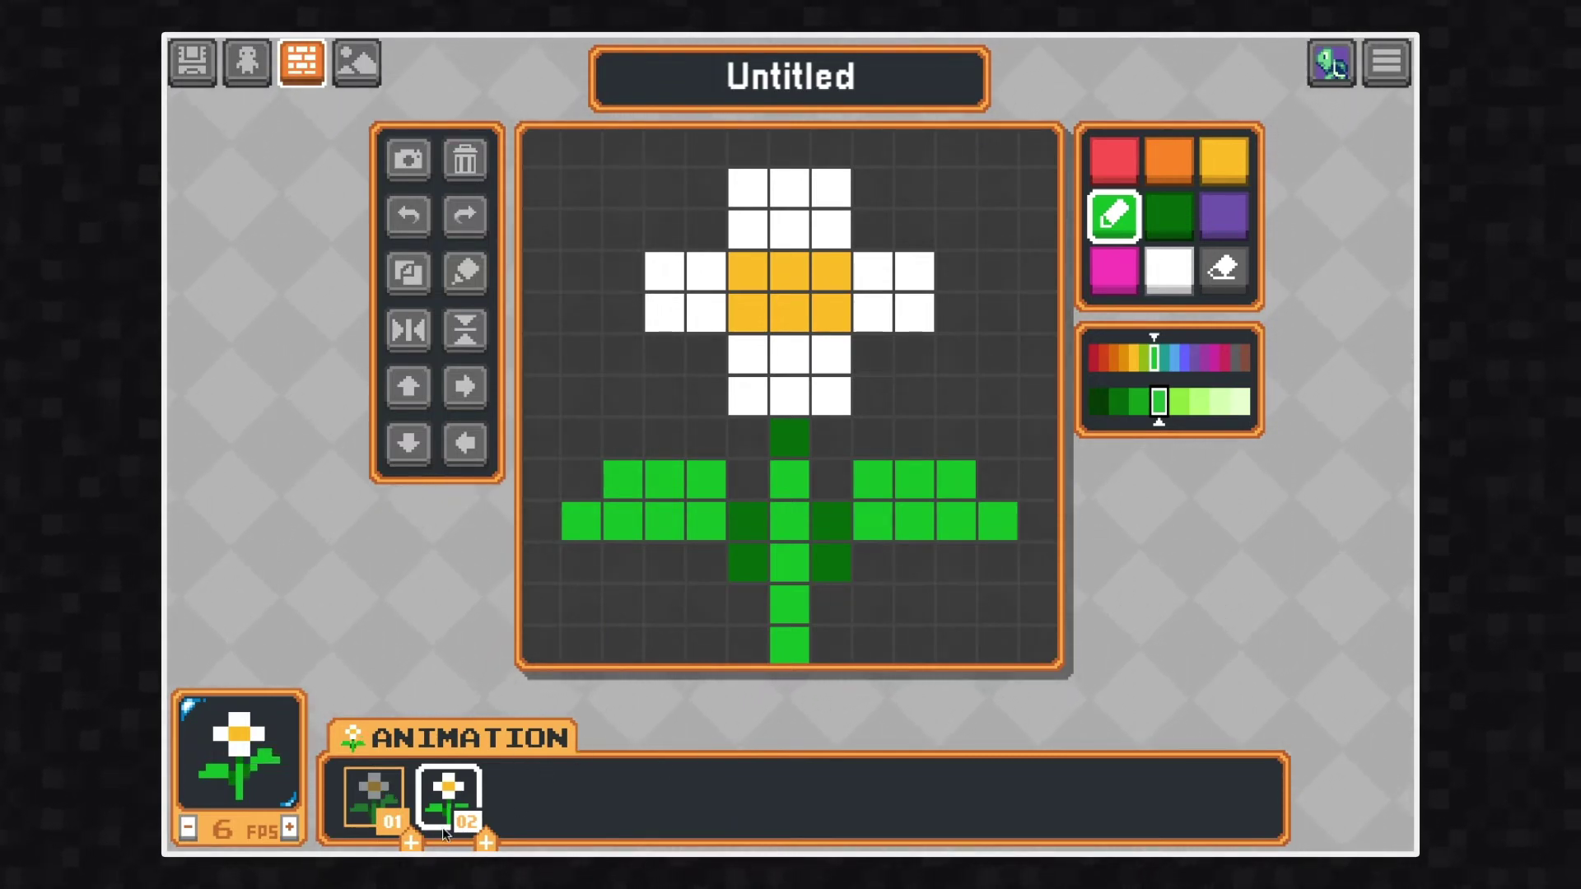
pyautogui.click(387, 782)
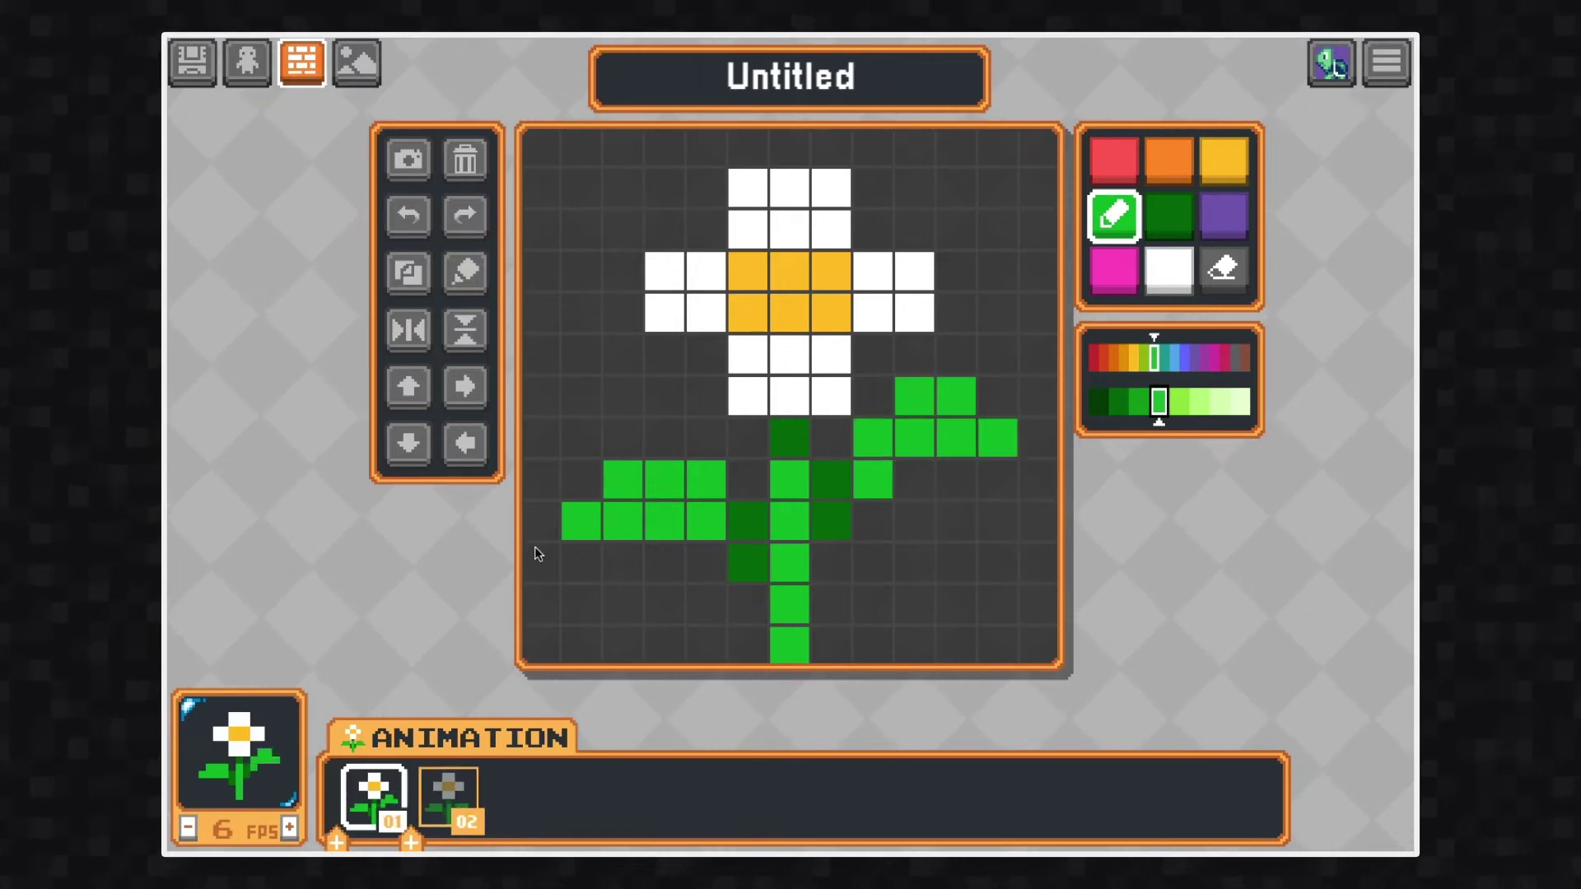
pyautogui.click(411, 272)
# Add frame 03 as a mirrored copy of frame 02, and frame 04 with the pasted drawing.
pyautogui.click(441, 797)
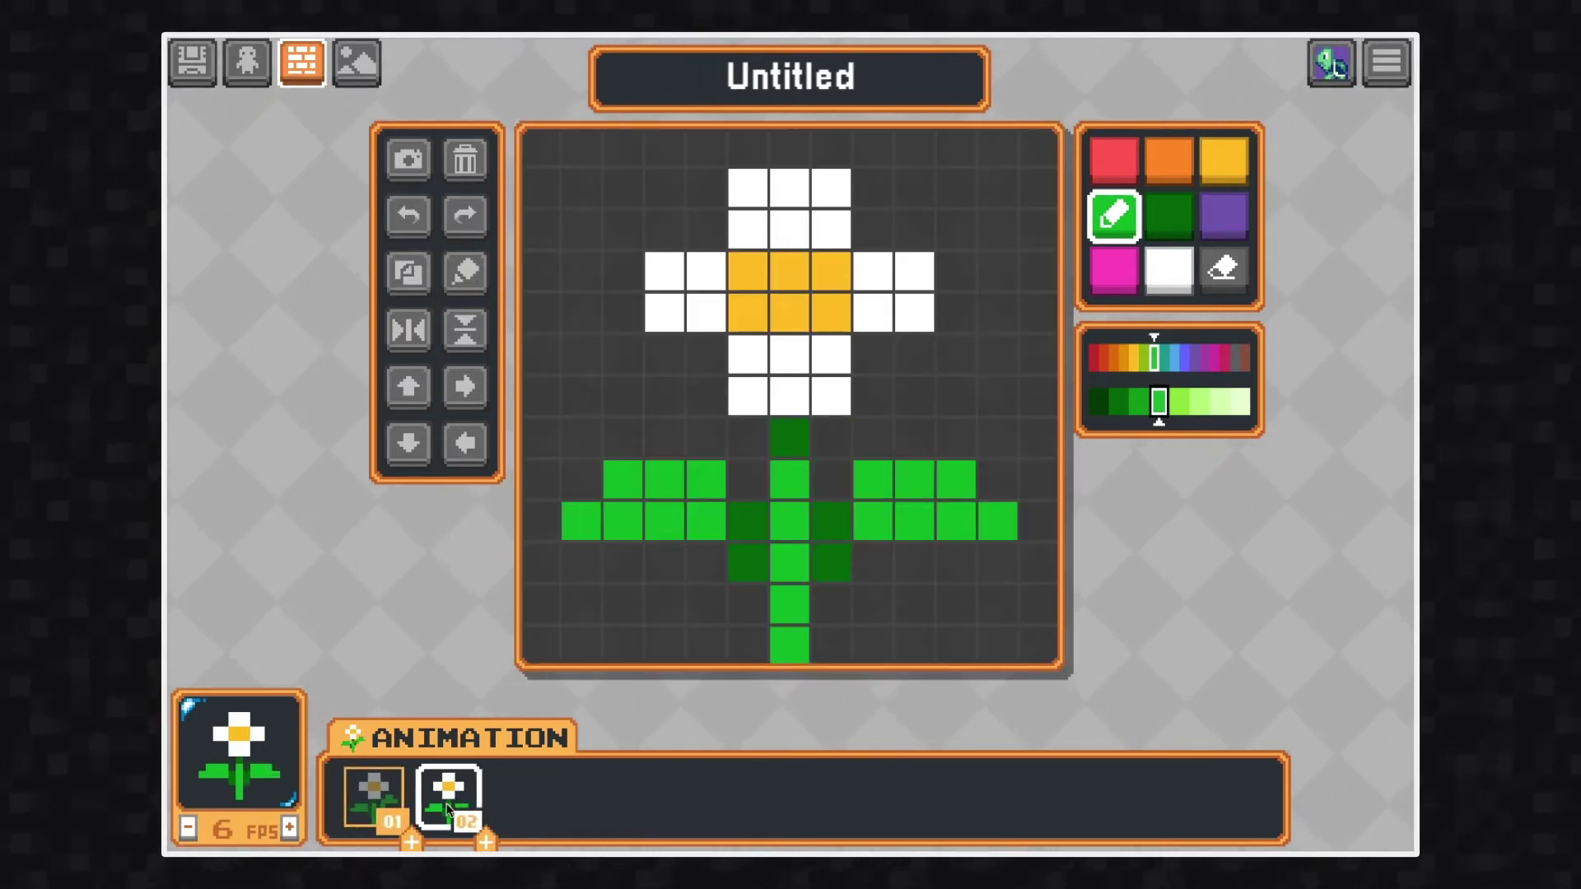
pyautogui.click(485, 841)
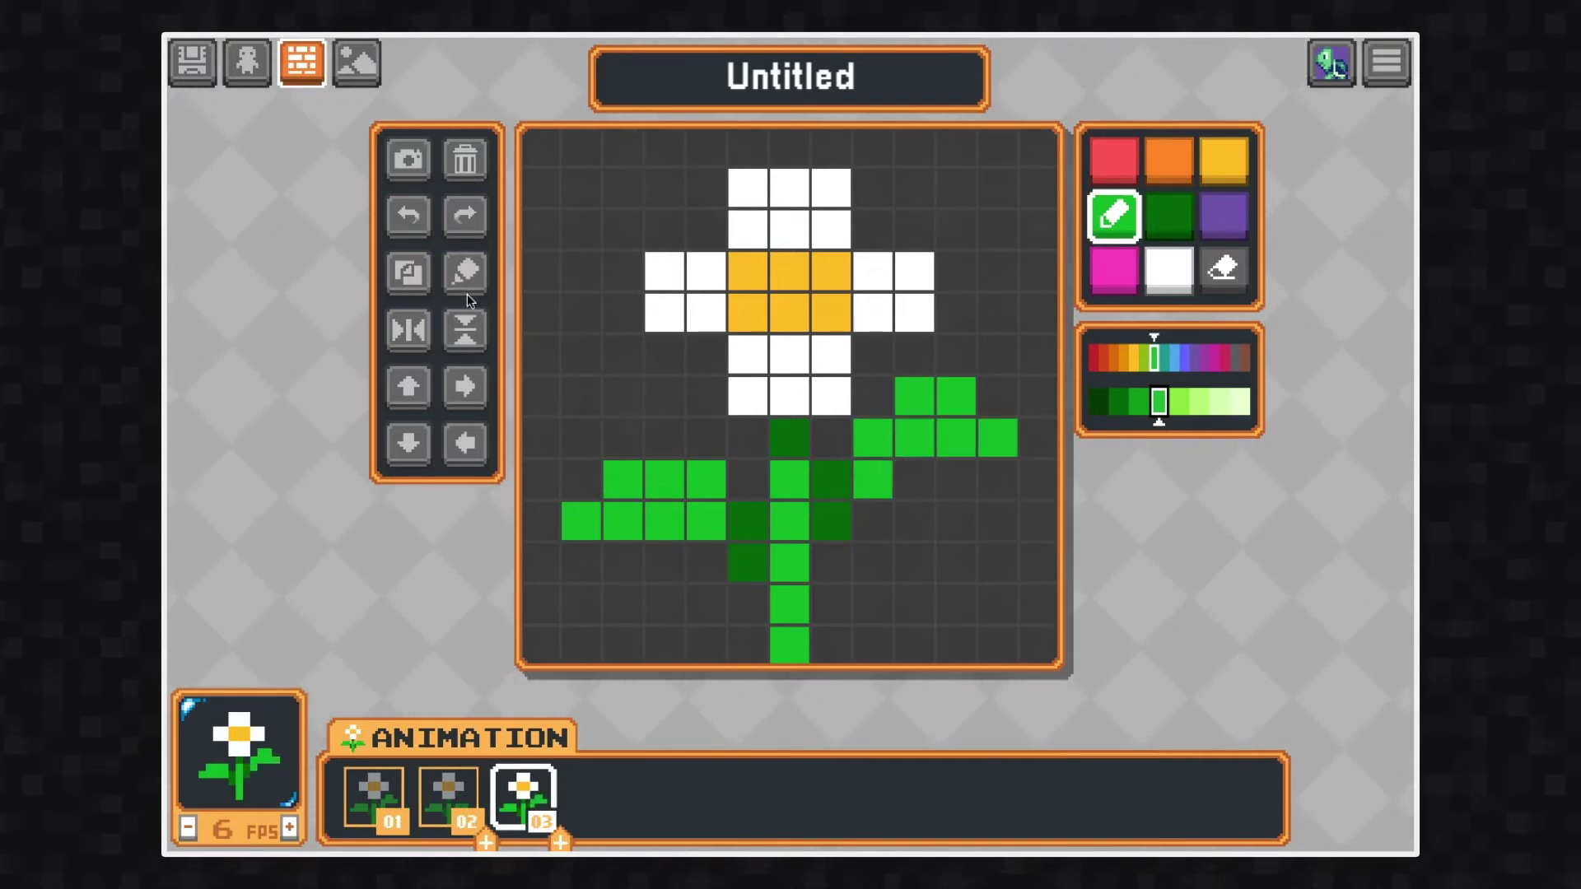
pyautogui.click(415, 332)
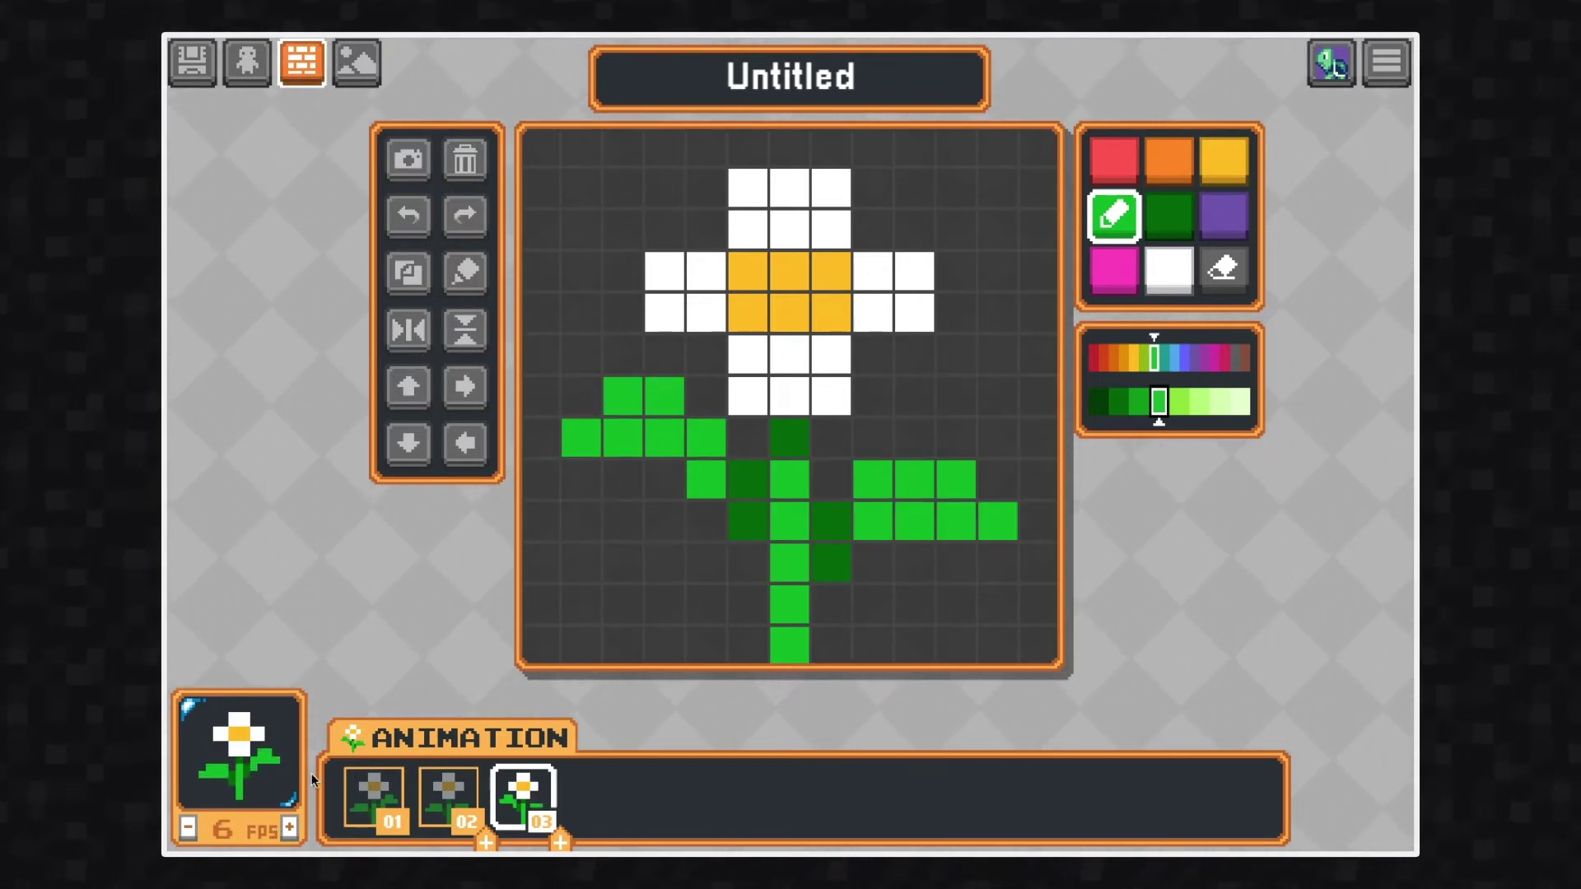
pyautogui.click(449, 792)
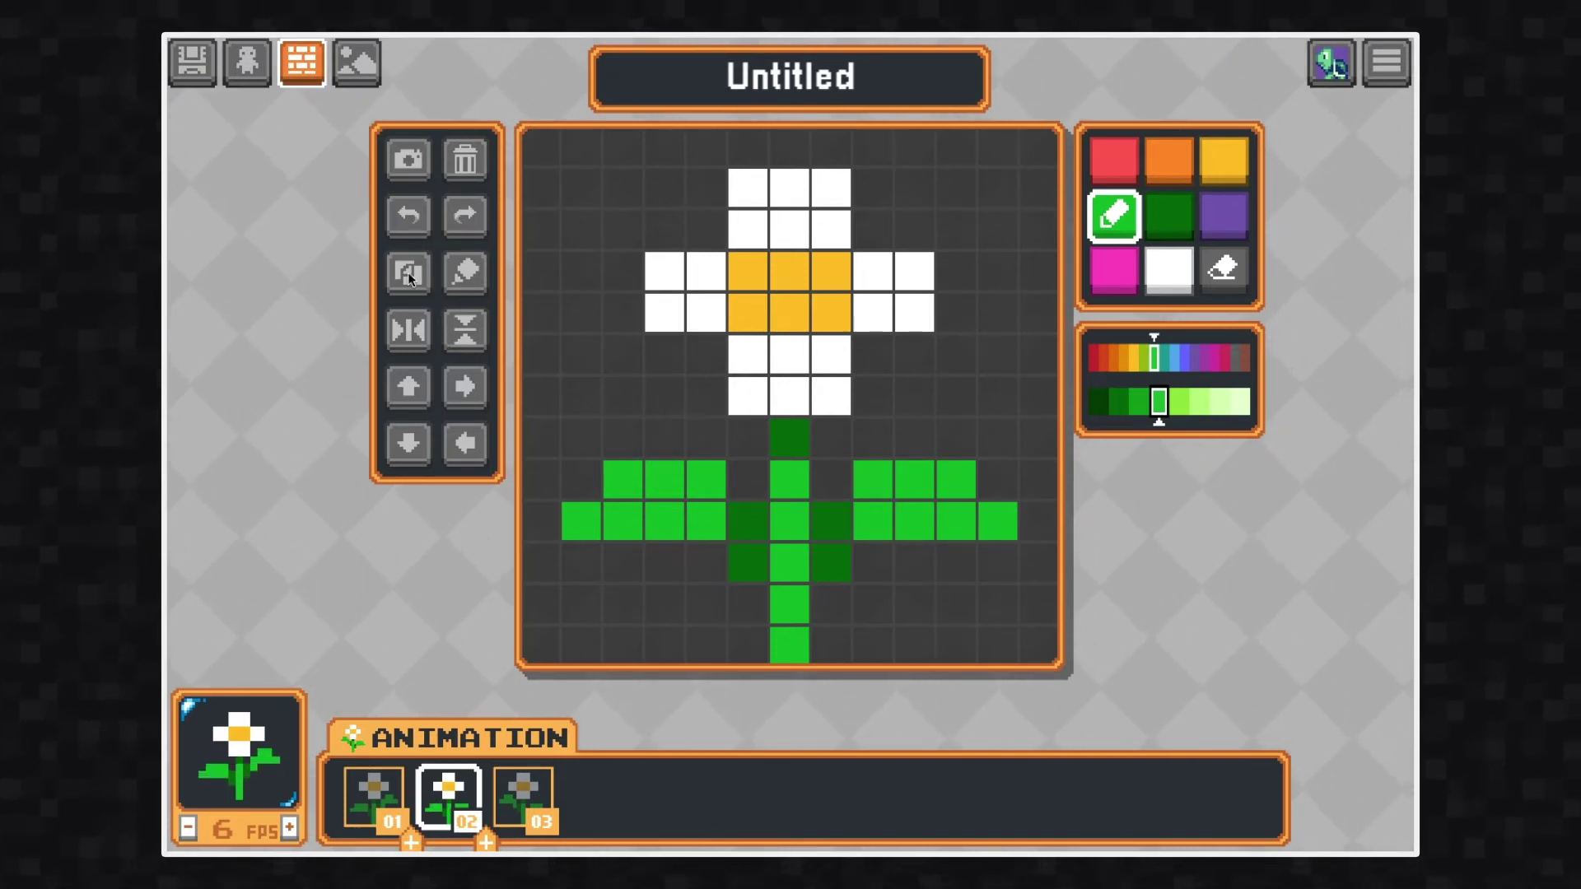
pyautogui.click(526, 797)
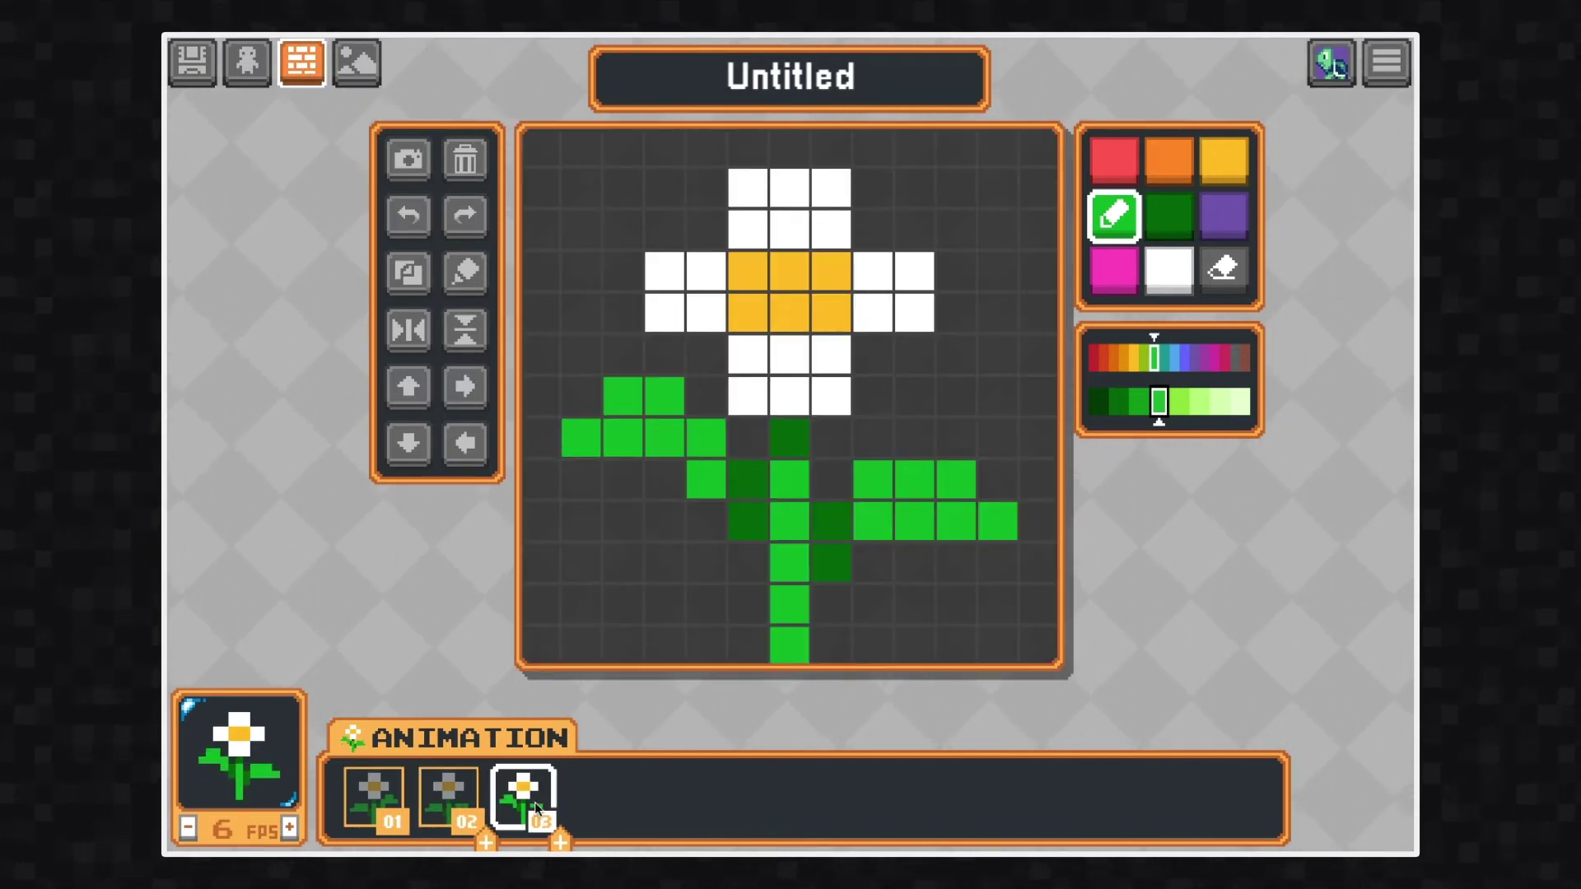
pyautogui.click(559, 842)
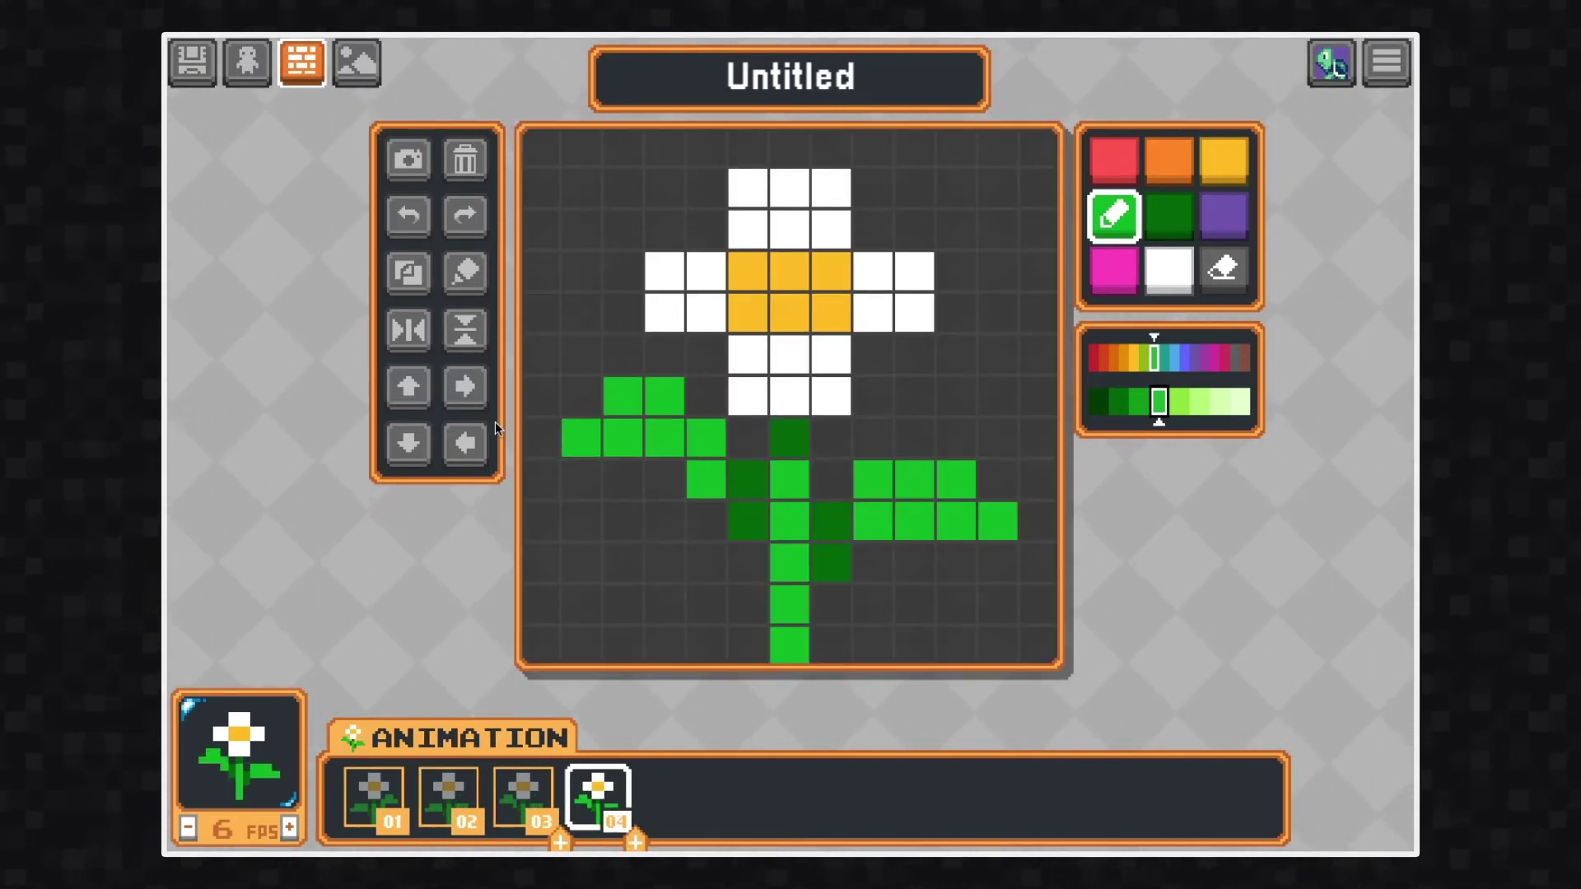
pyautogui.click(466, 275)
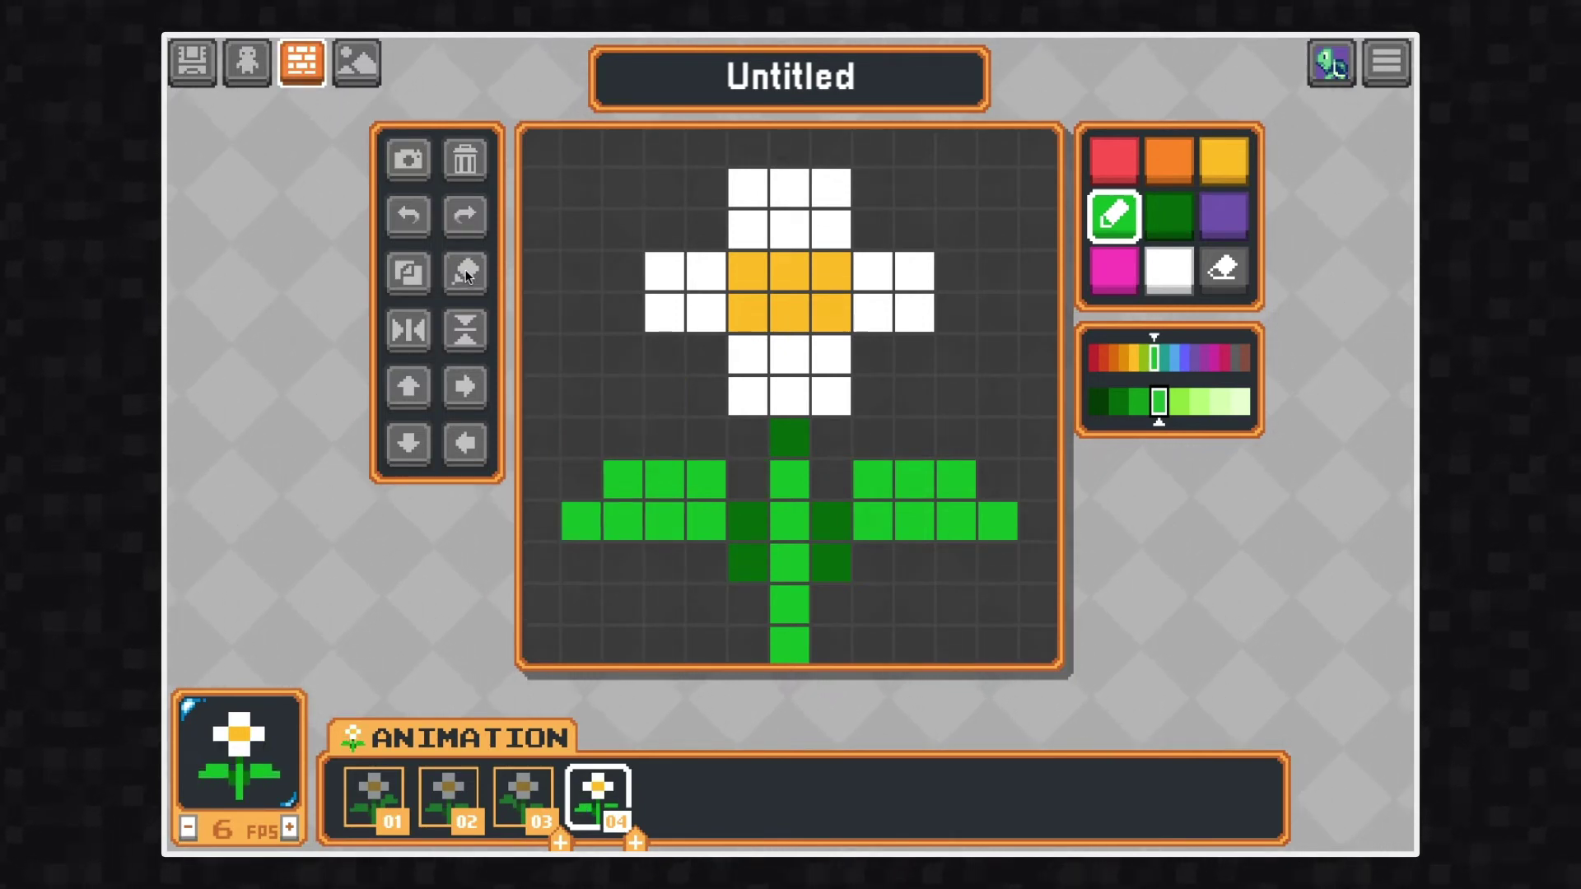
# Lower playback to 4 FPS, shift frame 02 down and frame 04 up, extending the stem.
pyautogui.click(196, 828)
pyautogui.click(196, 828)
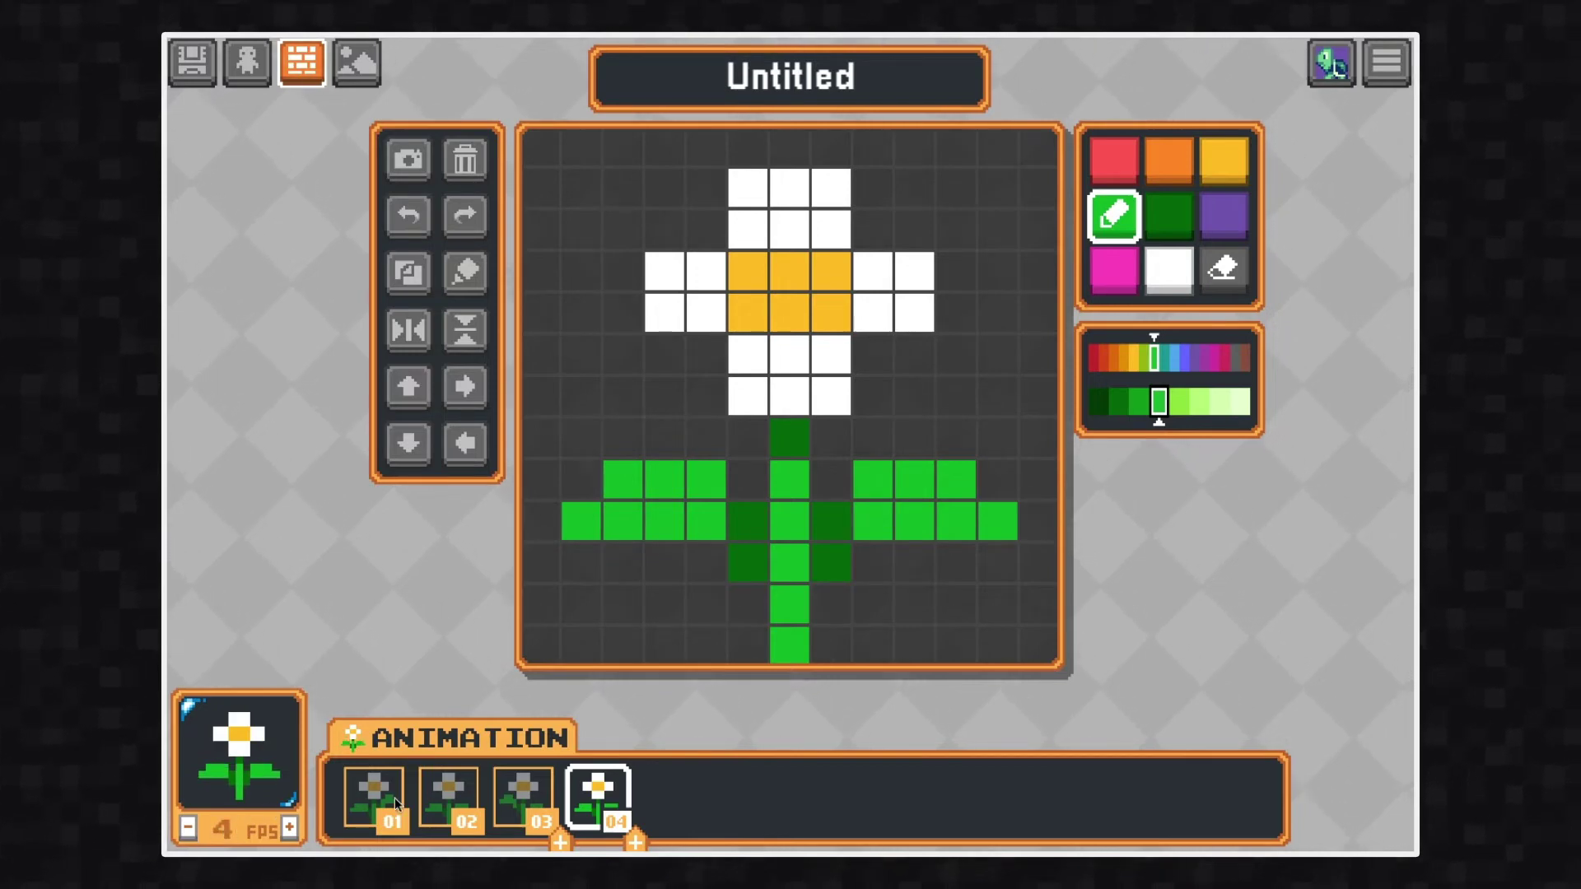
pyautogui.click(445, 793)
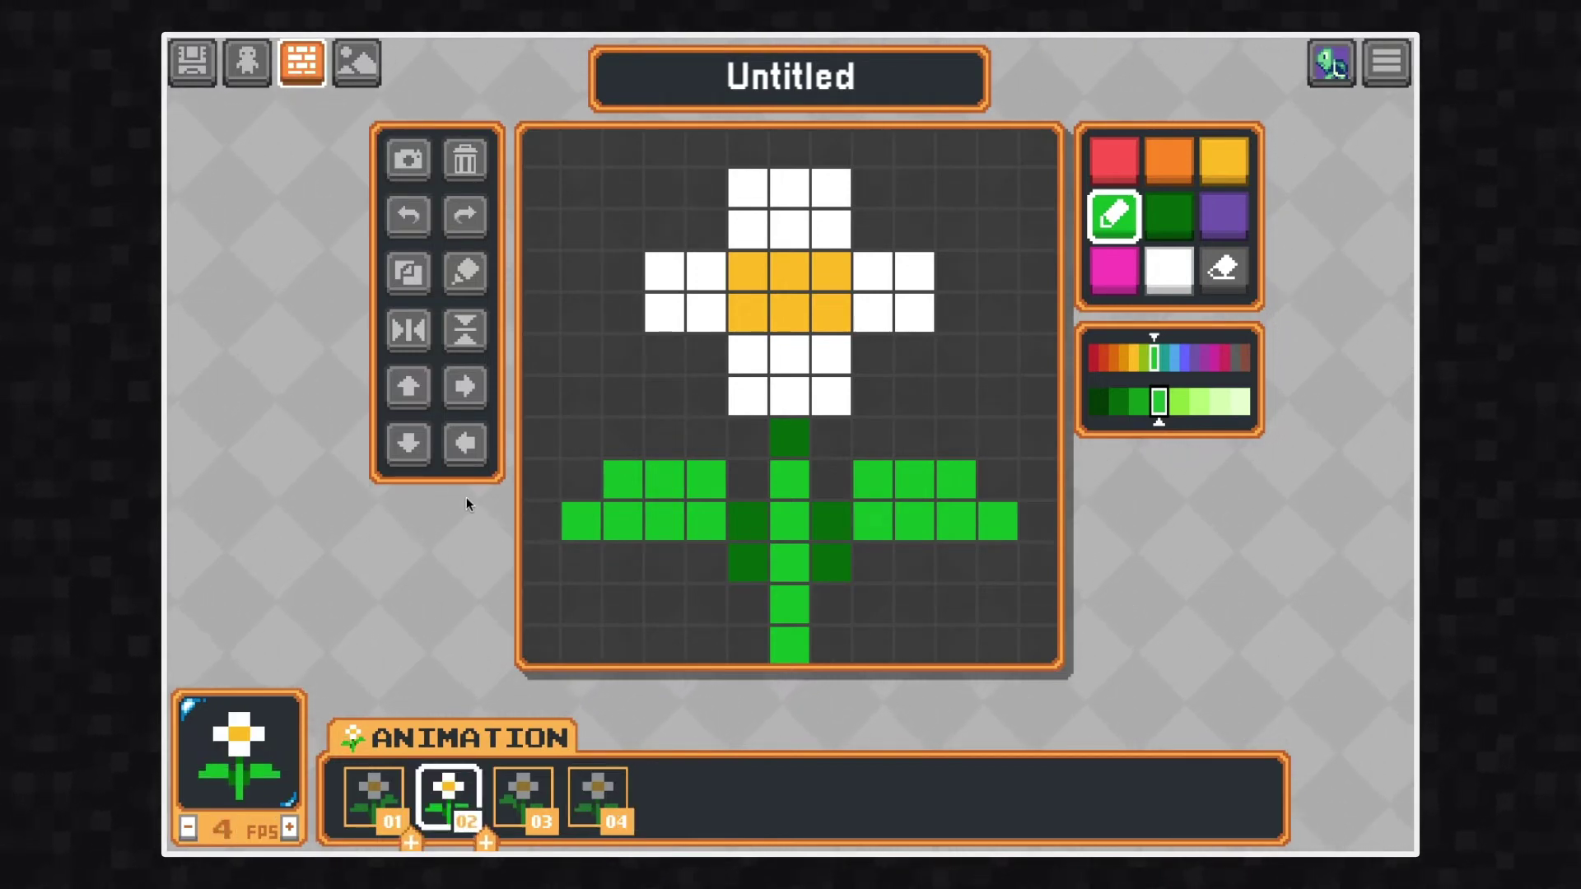
pyautogui.click(414, 439)
pyautogui.click(574, 792)
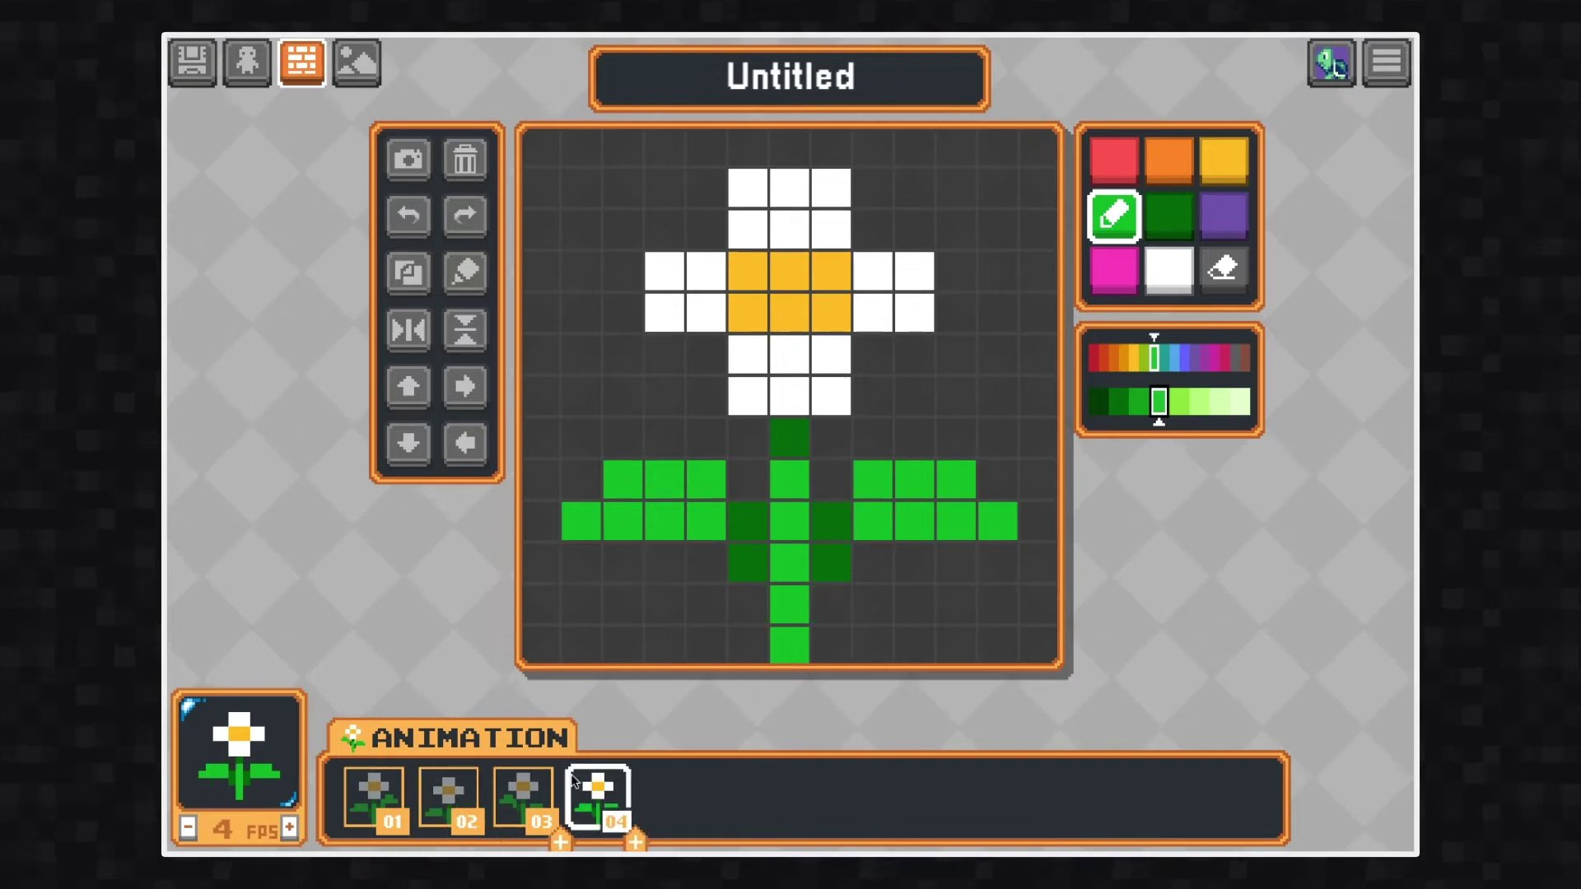
pyautogui.click(414, 411)
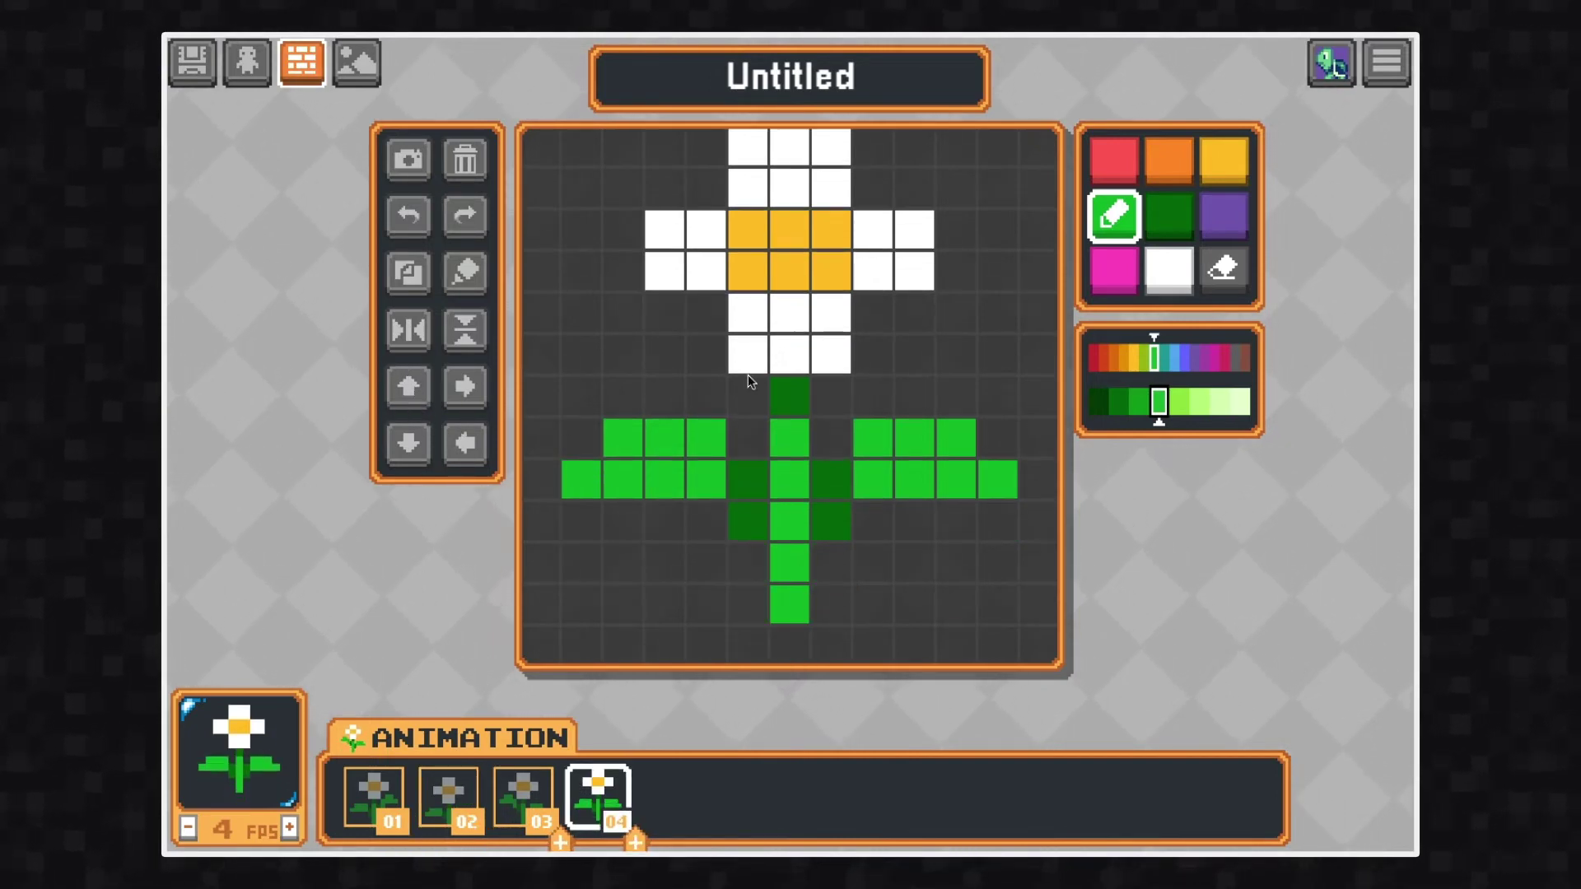
pyautogui.click(789, 642)
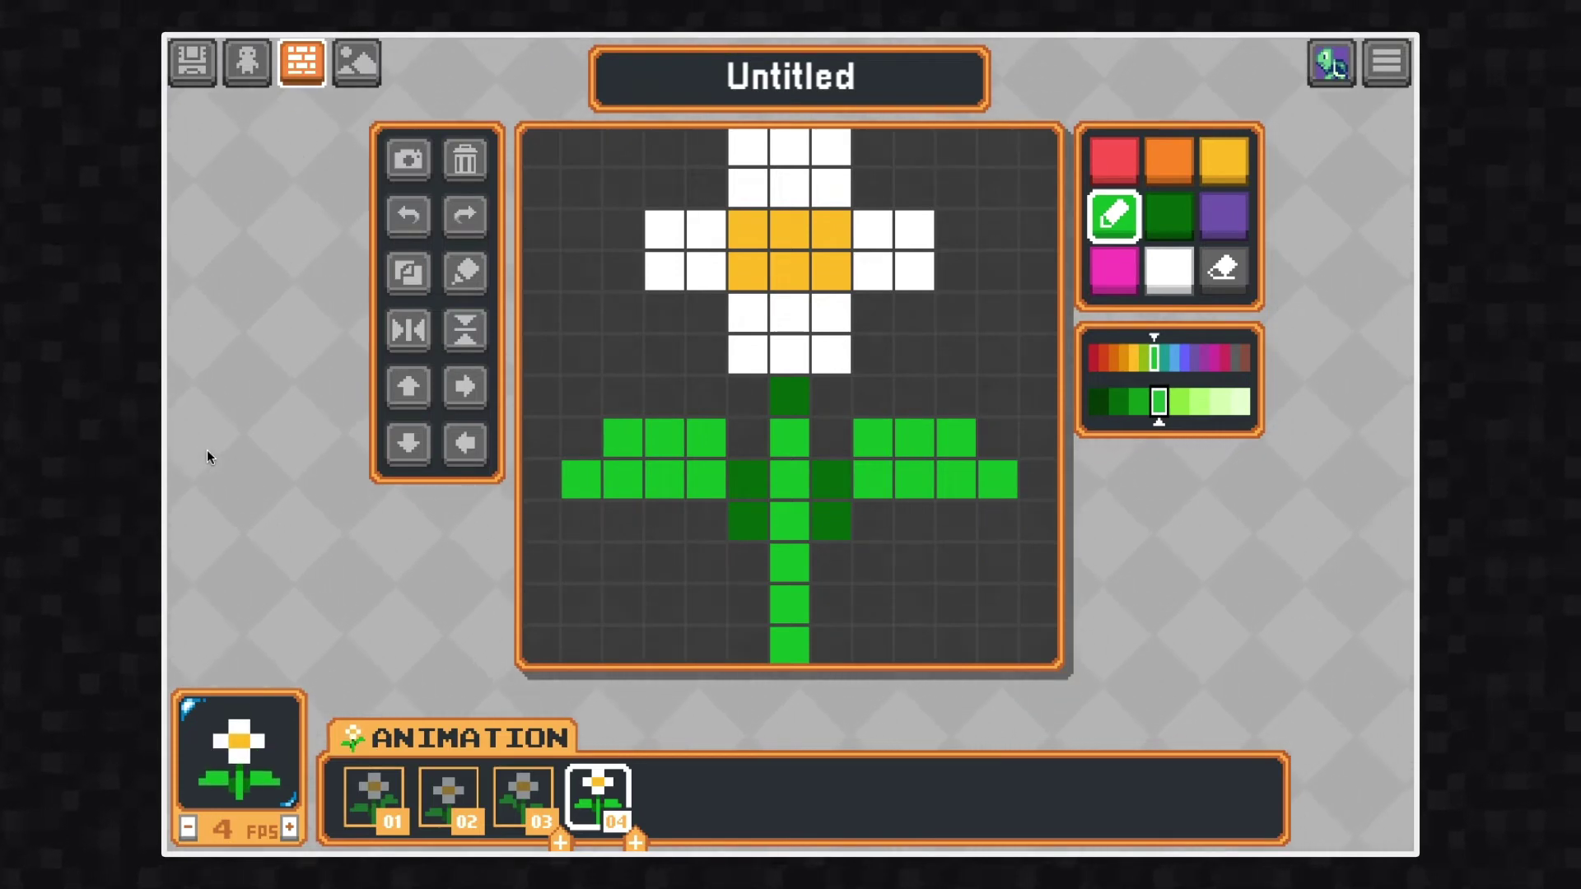
# Add a light green pixel to frame 02's leaf and preview frames 02 to 04.
pyautogui.click(464, 800)
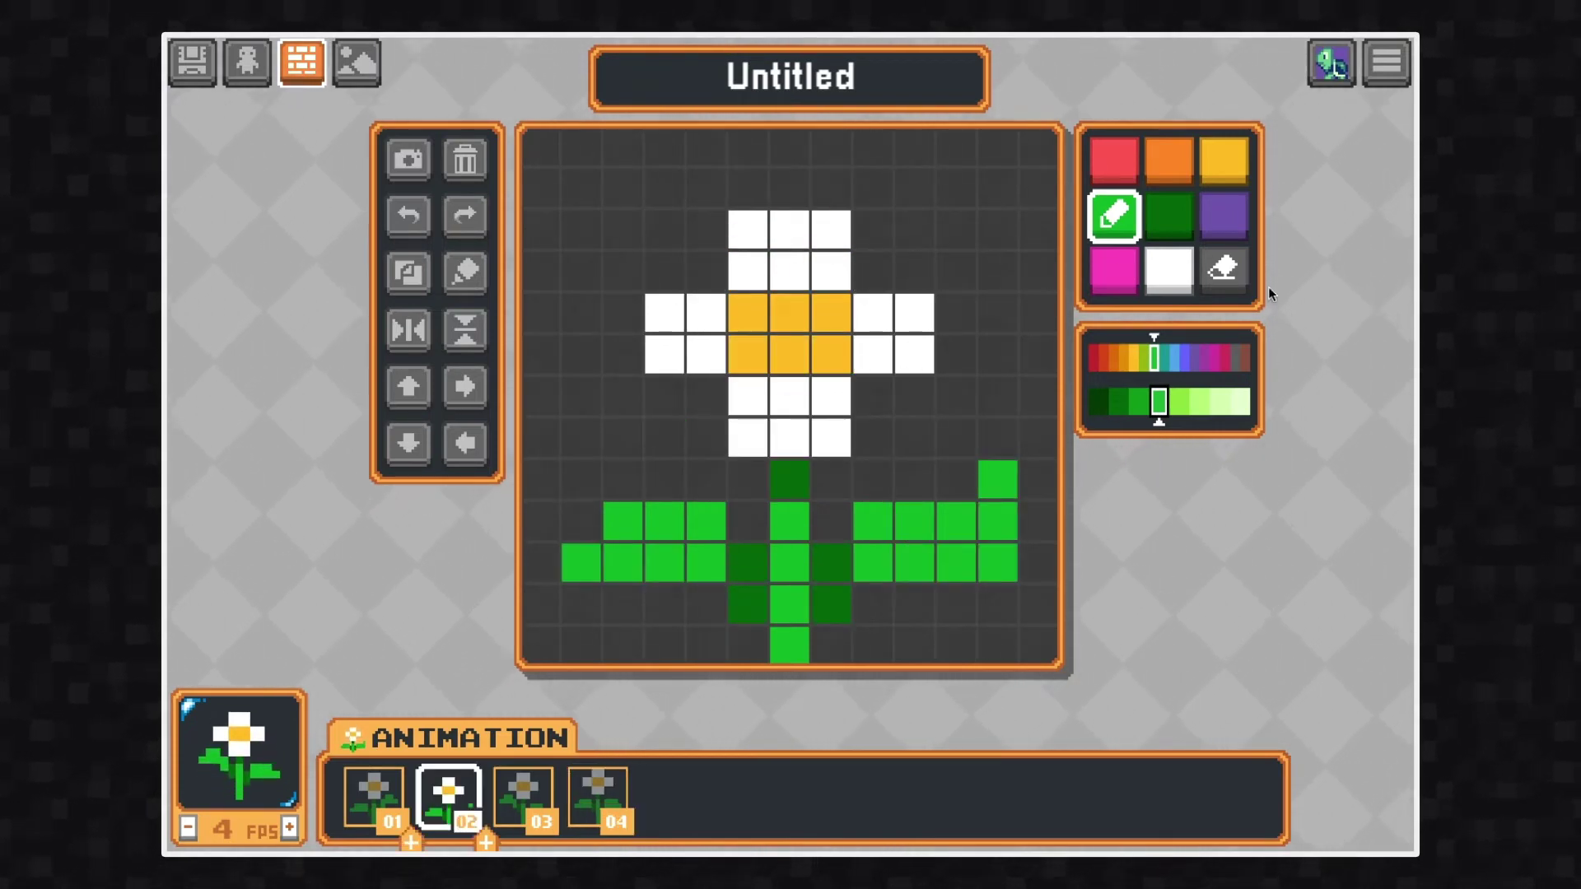
pyautogui.click(1223, 268)
pyautogui.rightClick(593, 523)
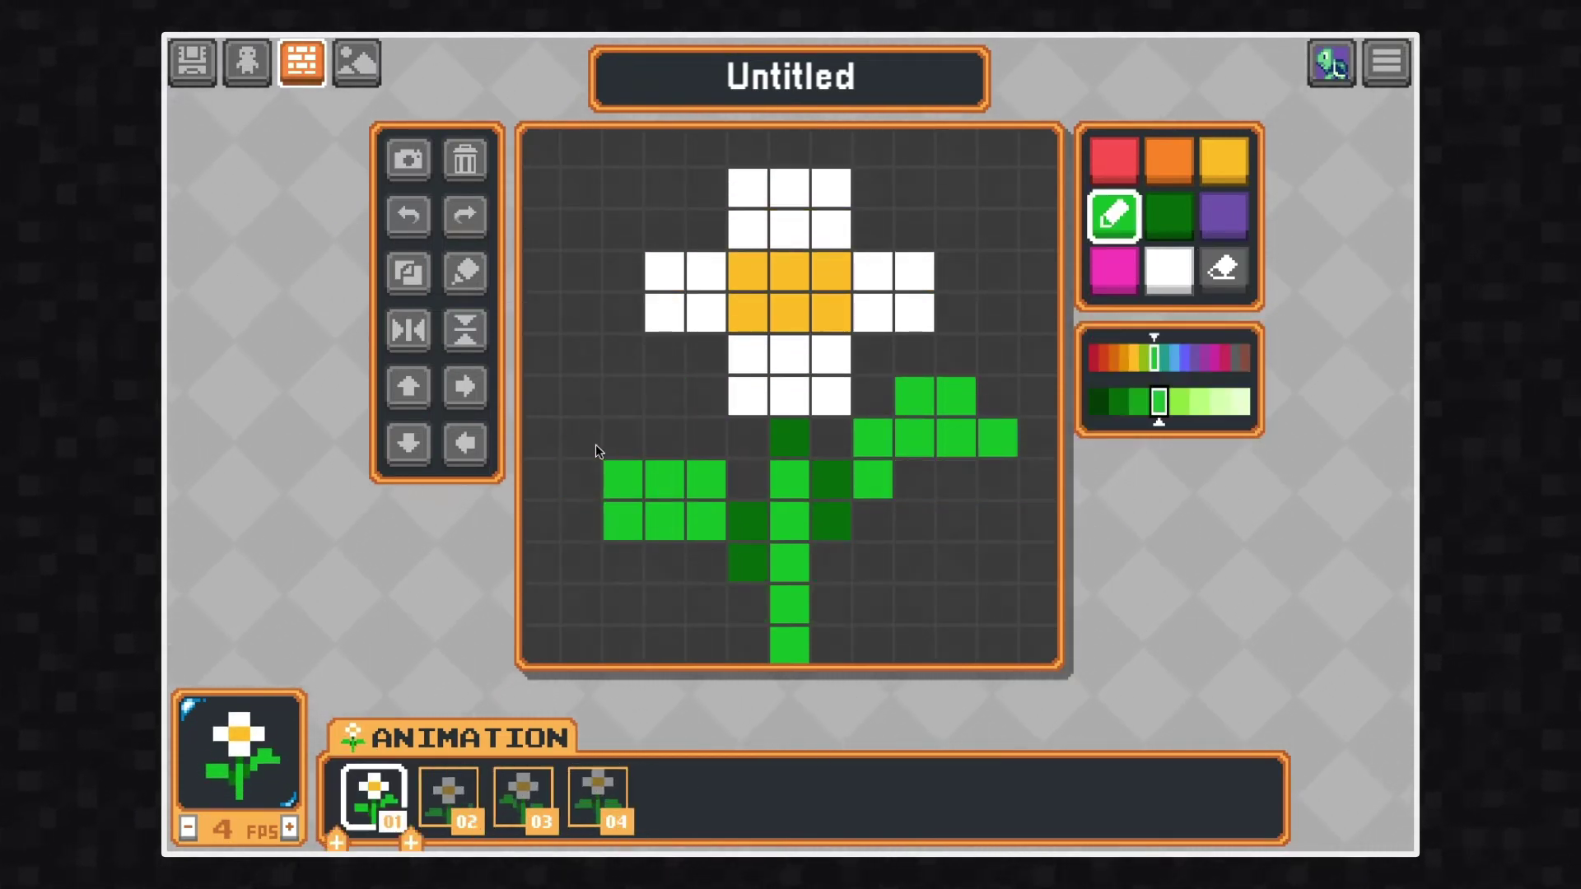
pyautogui.click(581, 480)
pyautogui.click(448, 793)
pyautogui.click(525, 789)
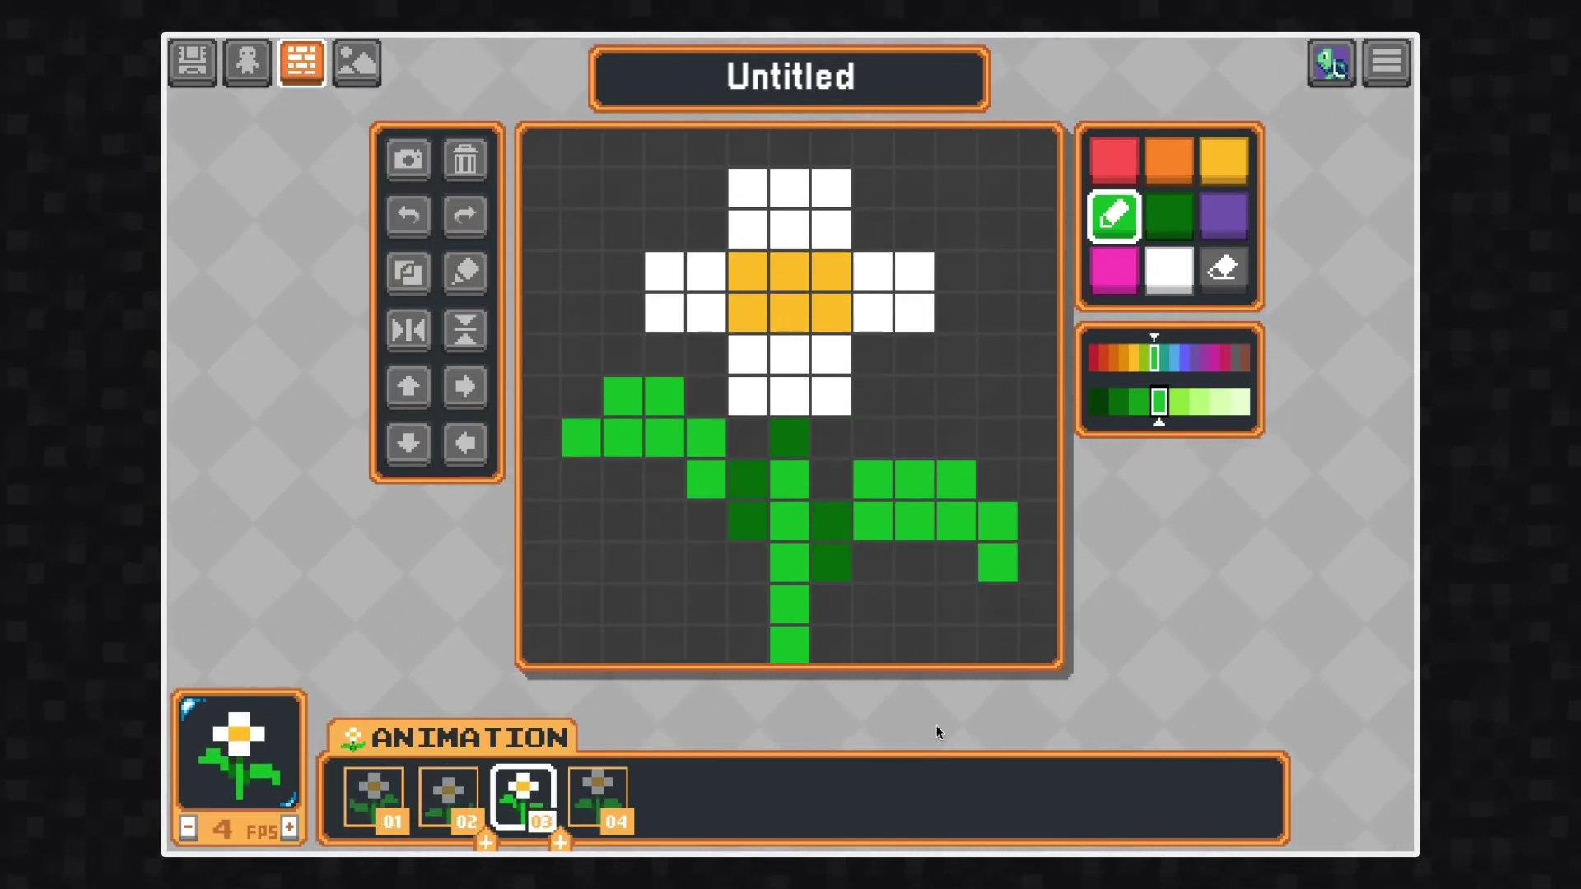
pyautogui.press('Right')
# Raise the frame rate to 10 FPS and rename the art to 'Flower'.
pyautogui.click(290, 829)
pyautogui.click(290, 828)
pyautogui.click(290, 828)
pyautogui.click(290, 829)
pyautogui.click(290, 829)
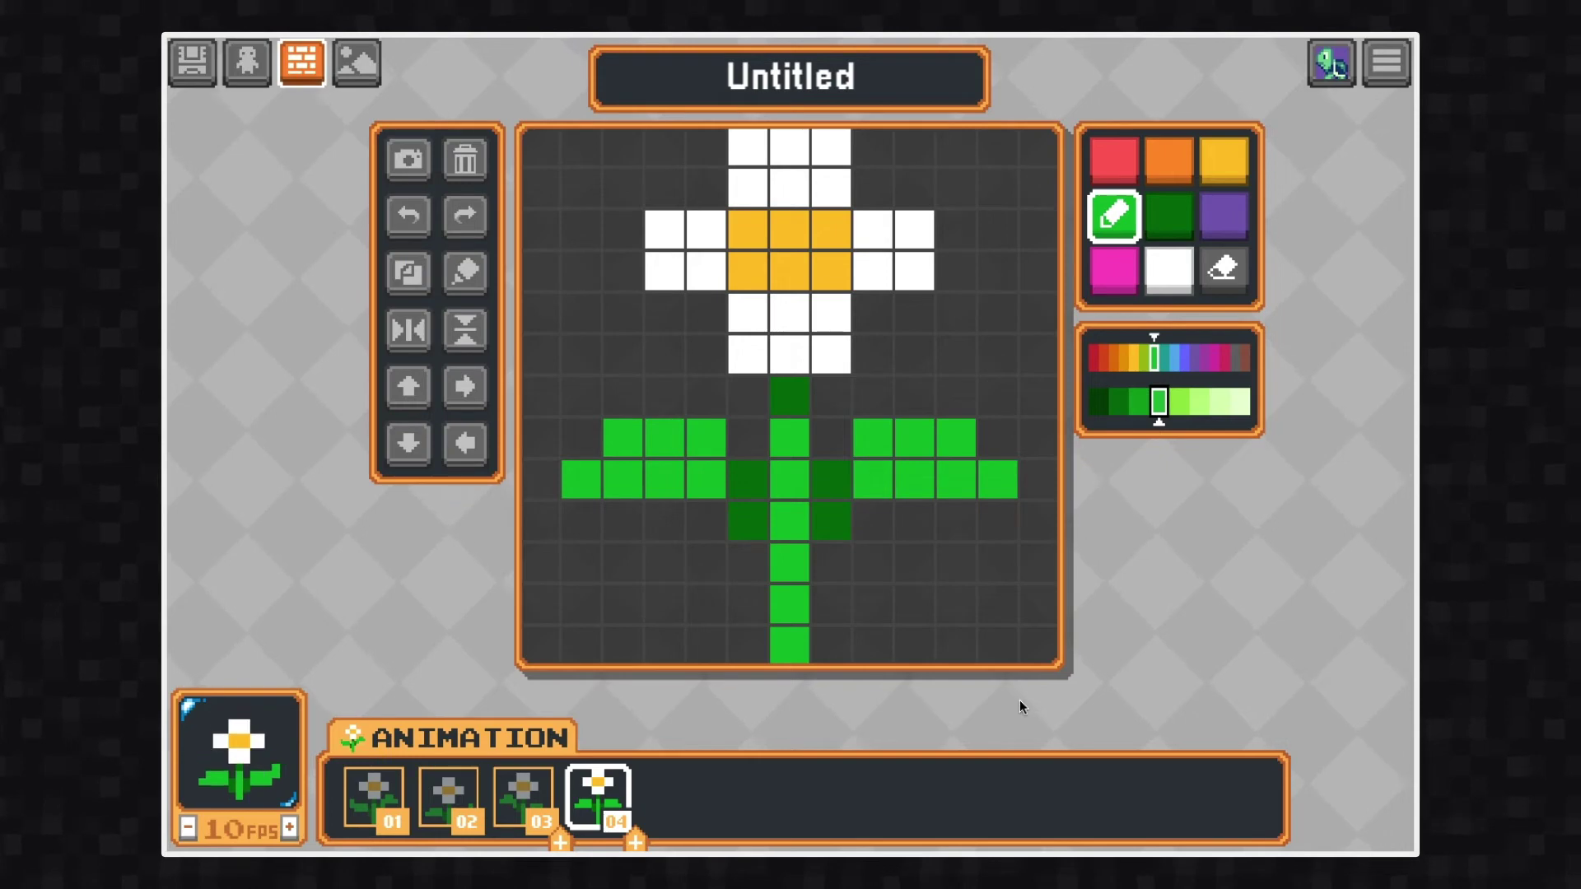
pyautogui.click(802, 84)
pyautogui.click(884, 82)
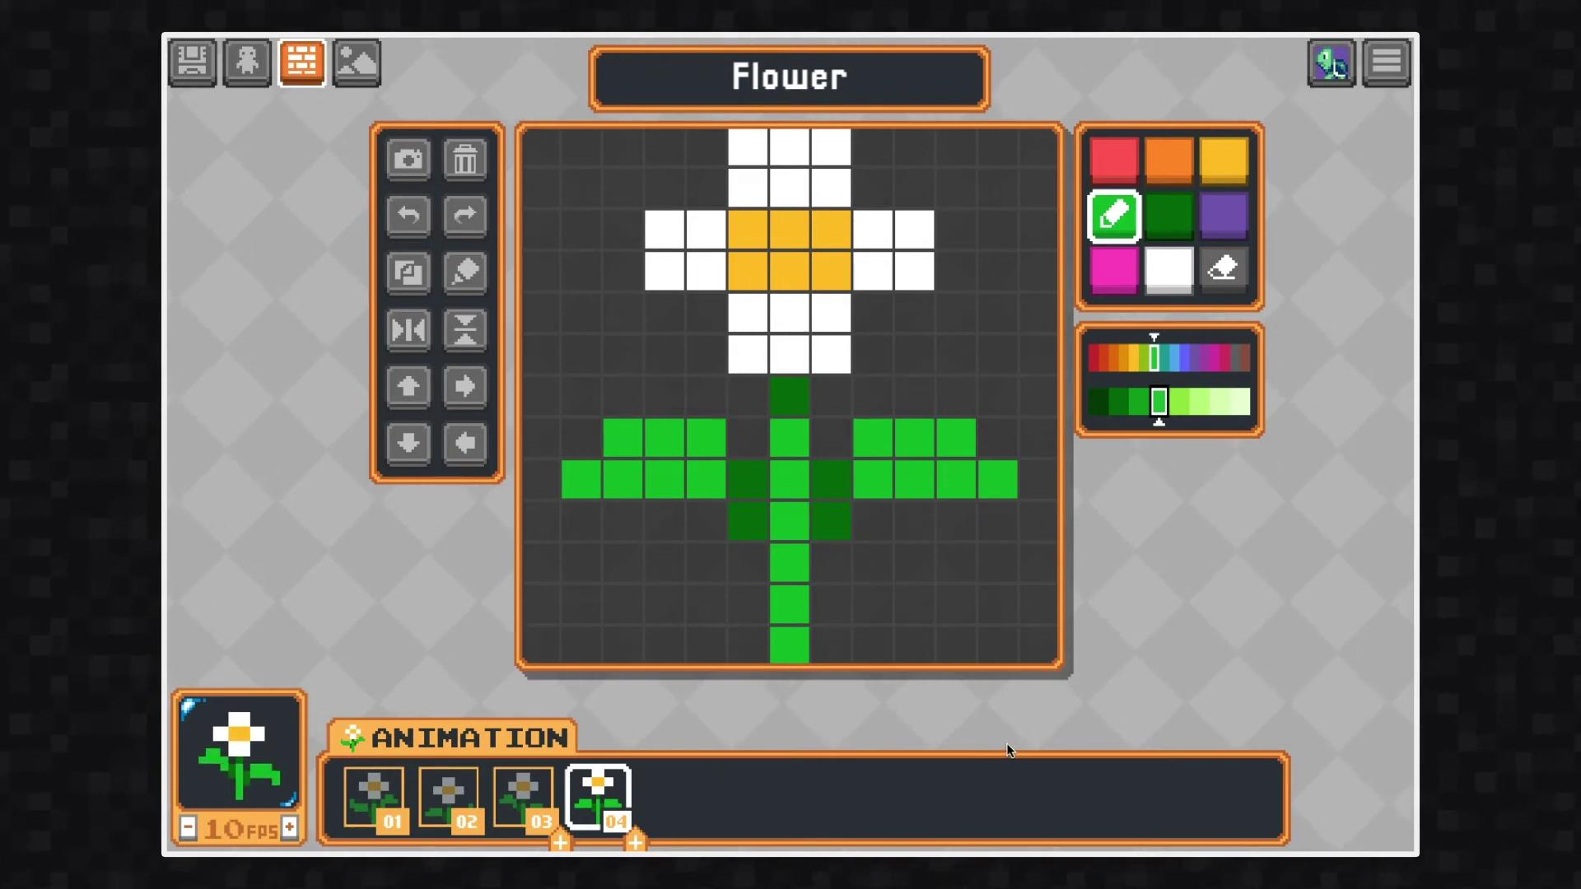
# Recolour the white petals to deep pink in frames 01 and 02.
pyautogui.click(388, 783)
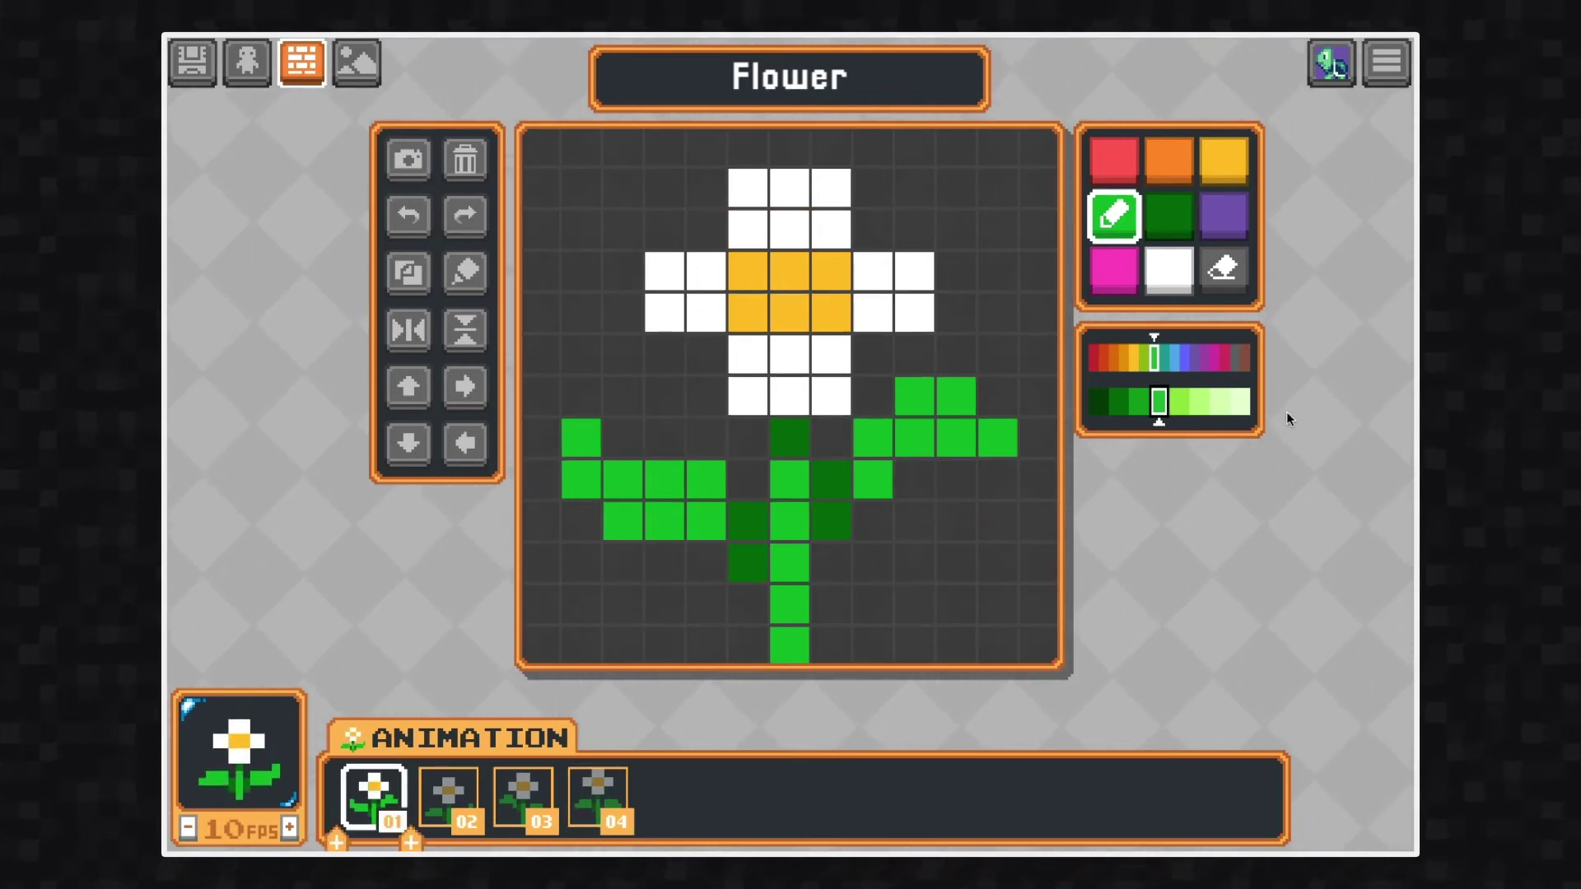
pyautogui.click(1174, 264)
pyautogui.moveTo(1211, 350); pyautogui.dragTo(1248, 349)
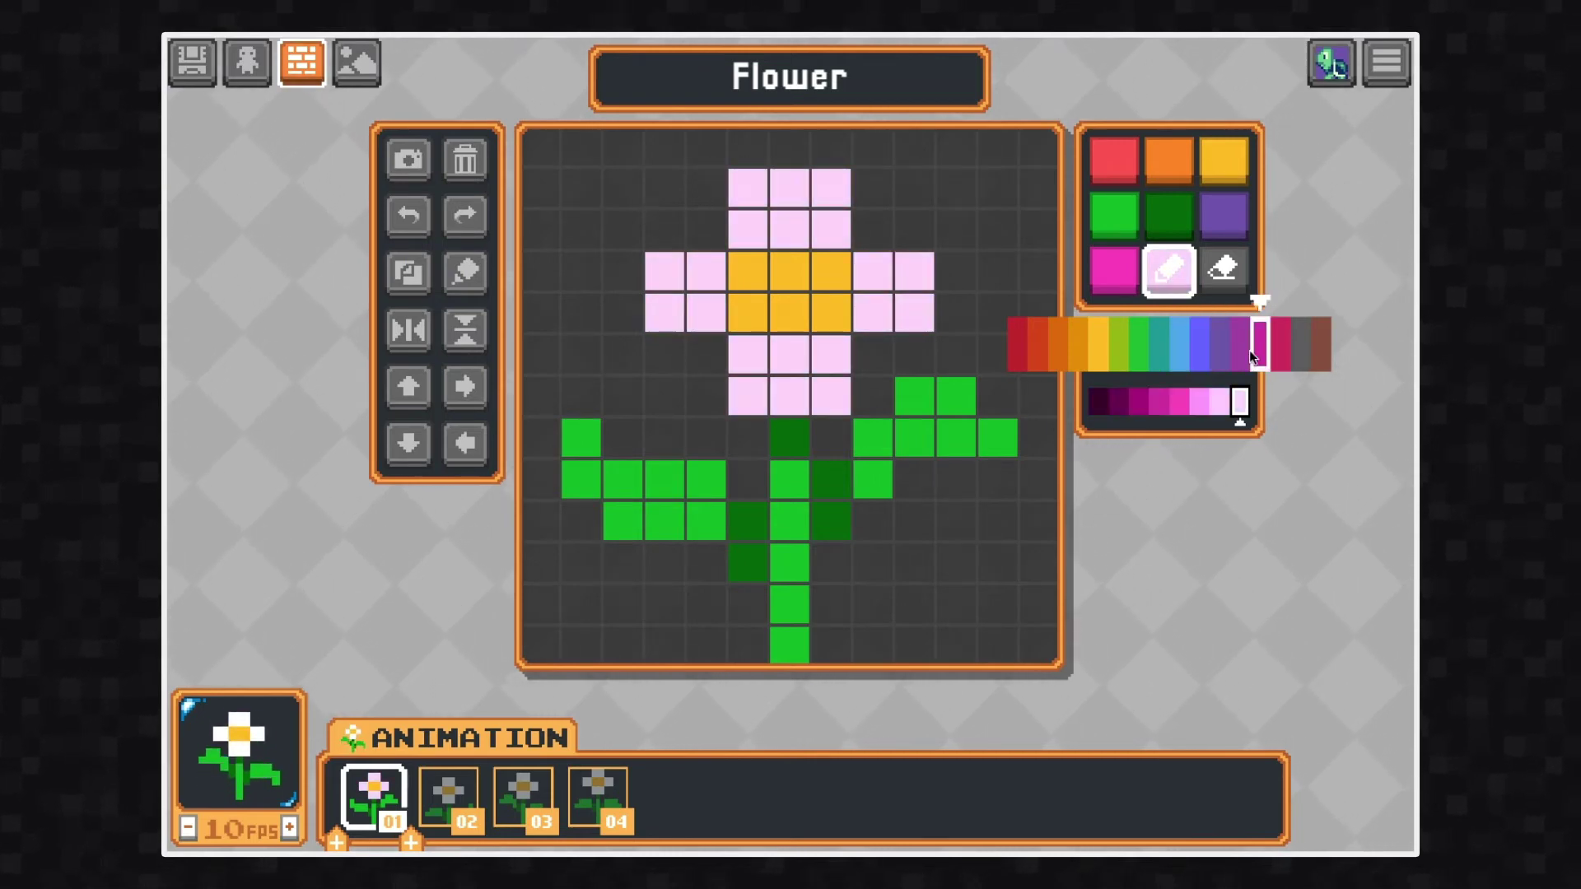
pyautogui.click(1203, 401)
pyautogui.click(449, 795)
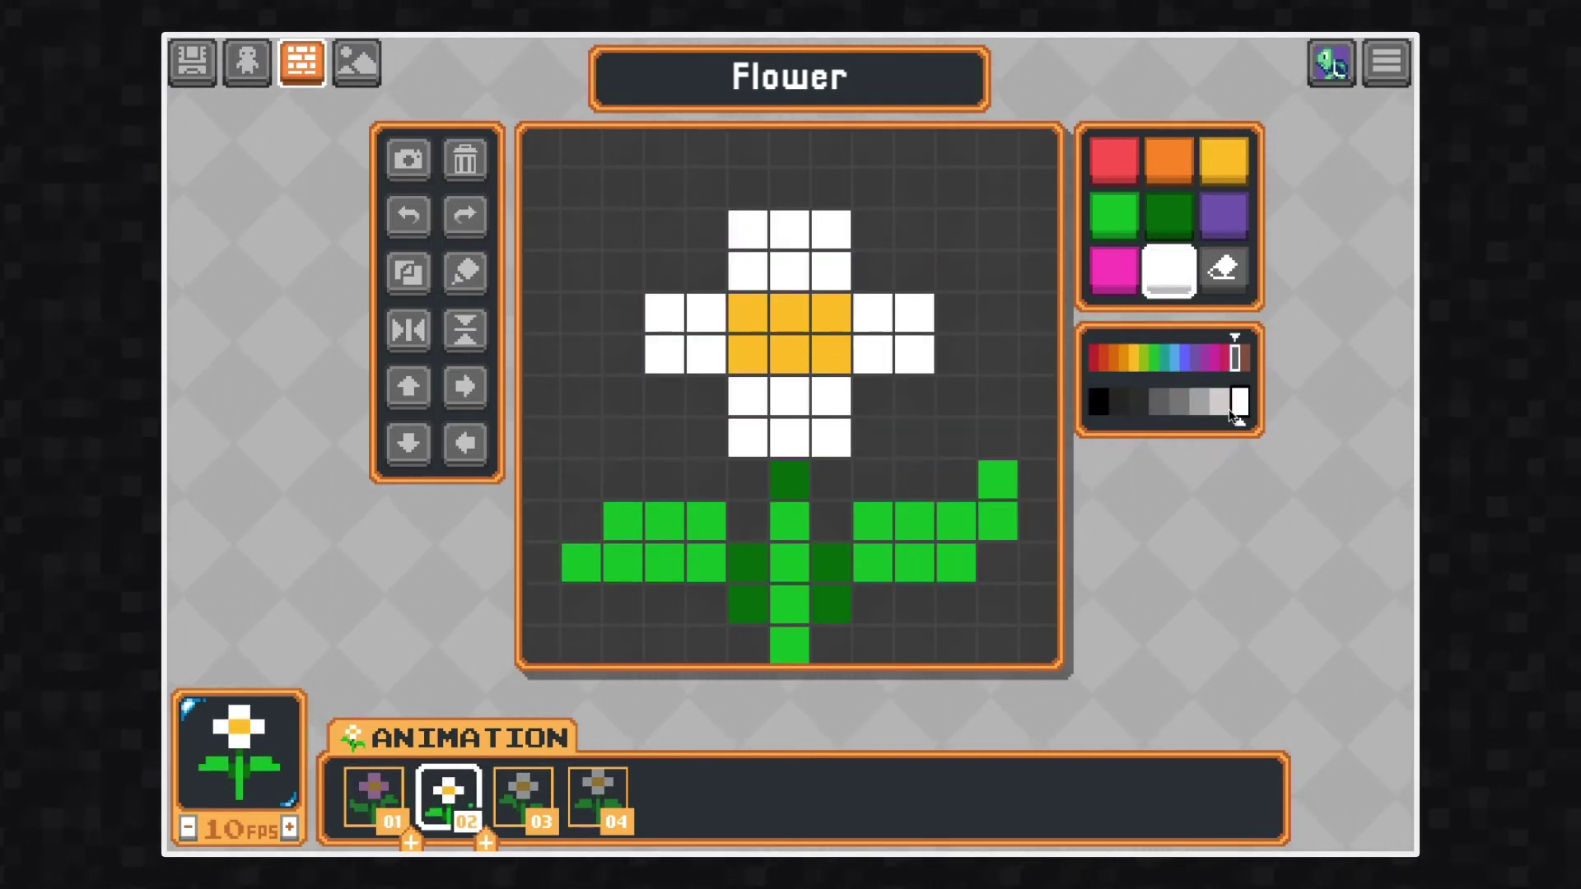
pyautogui.moveTo(1232, 358); pyautogui.dragTo(1267, 358)
pyautogui.click(1203, 402)
pyautogui.click(1203, 401)
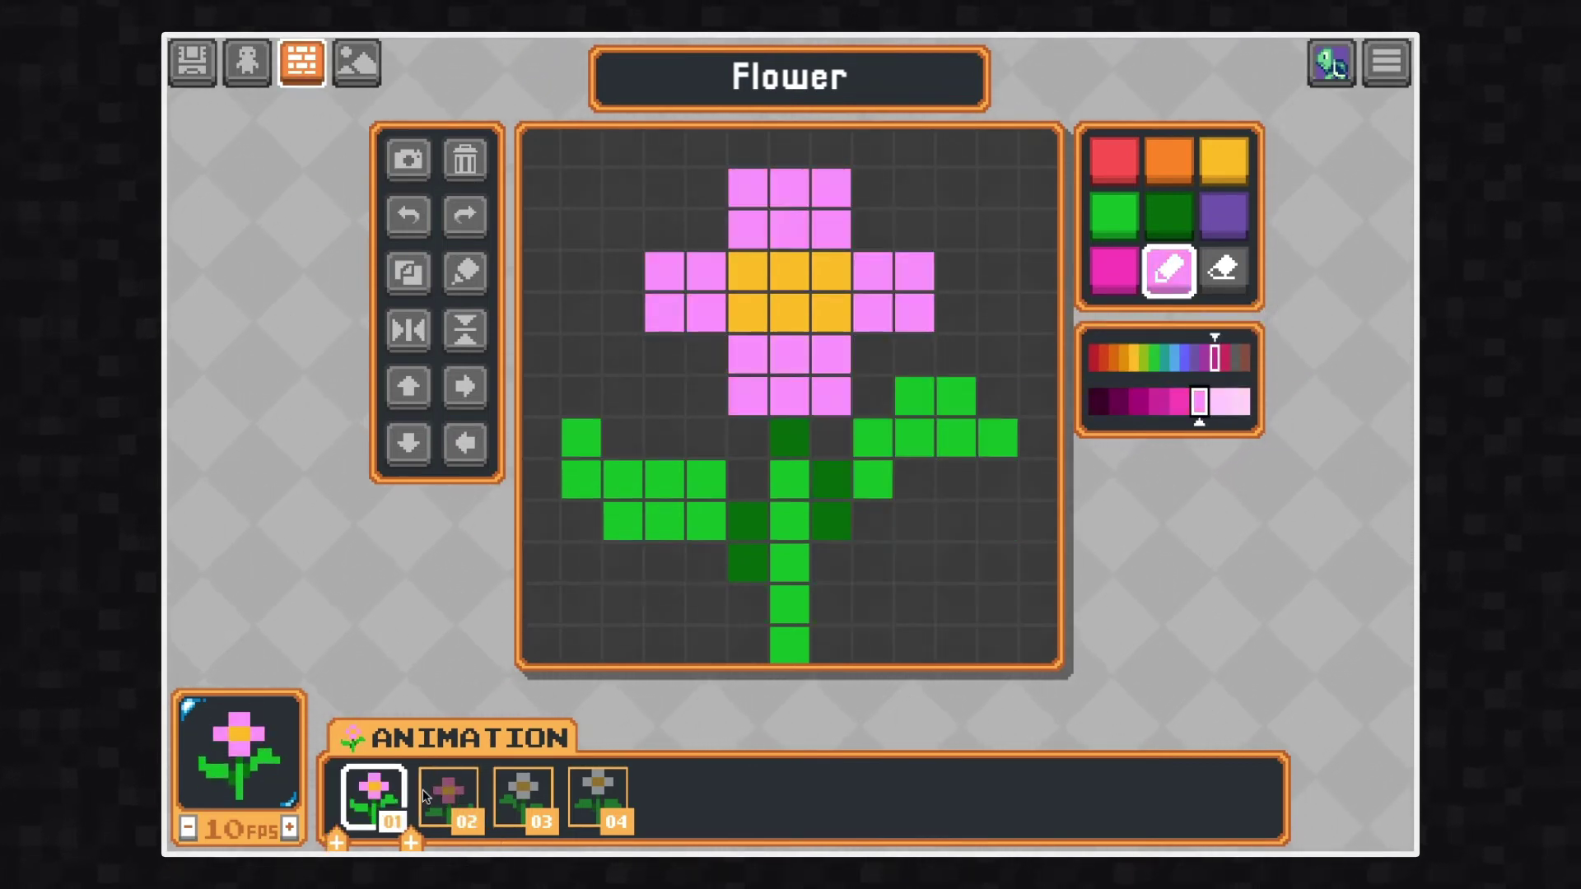
# Match frame 01's pink and recolour the petals in frames 03 and 04.
pyautogui.click(399, 792)
pyautogui.click(1255, 356)
pyautogui.click(523, 795)
pyautogui.moveTo(1221, 357); pyautogui.dragTo(1266, 349)
pyautogui.click(597, 795)
pyautogui.click(1206, 399)
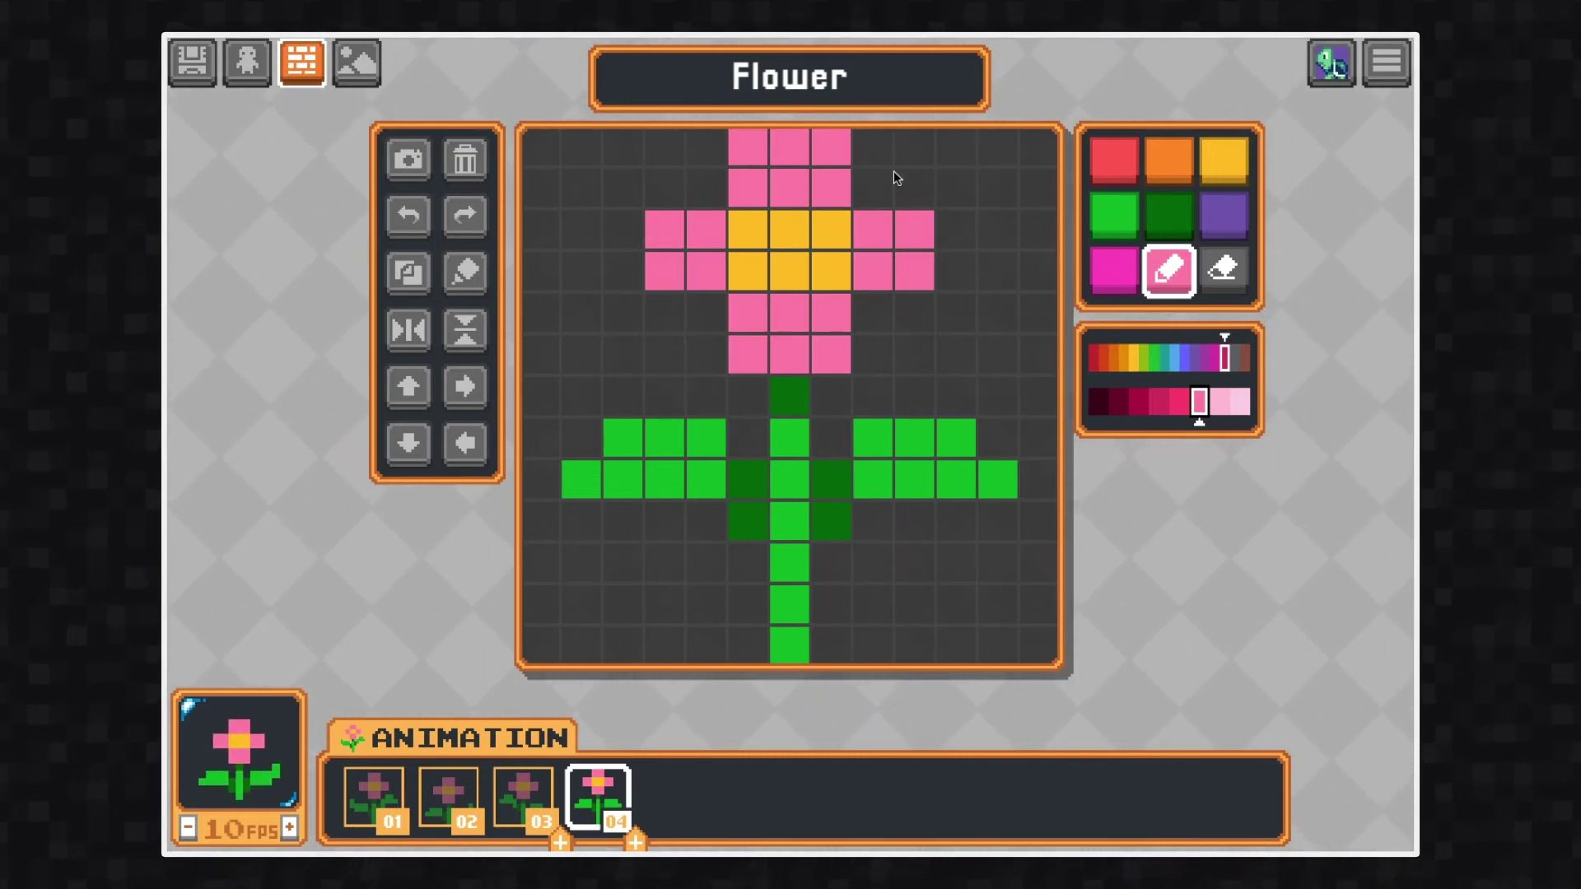
pyautogui.click(199, 61)
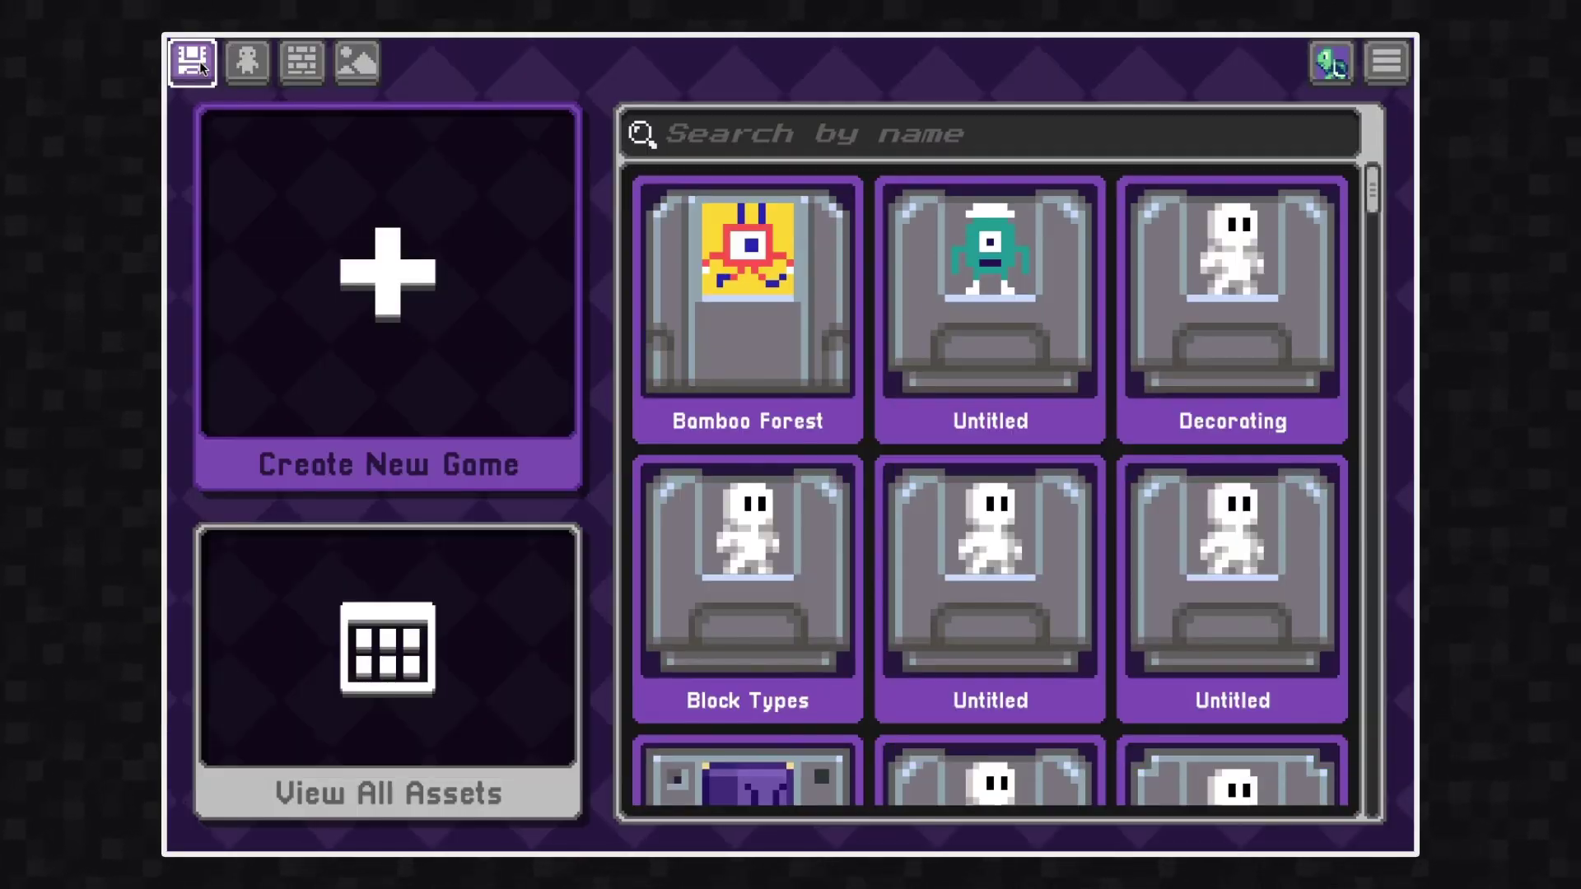
# Open Bamboo Forest for editing and add the Flower and grass art to the hotbar.
pyautogui.click(733, 339)
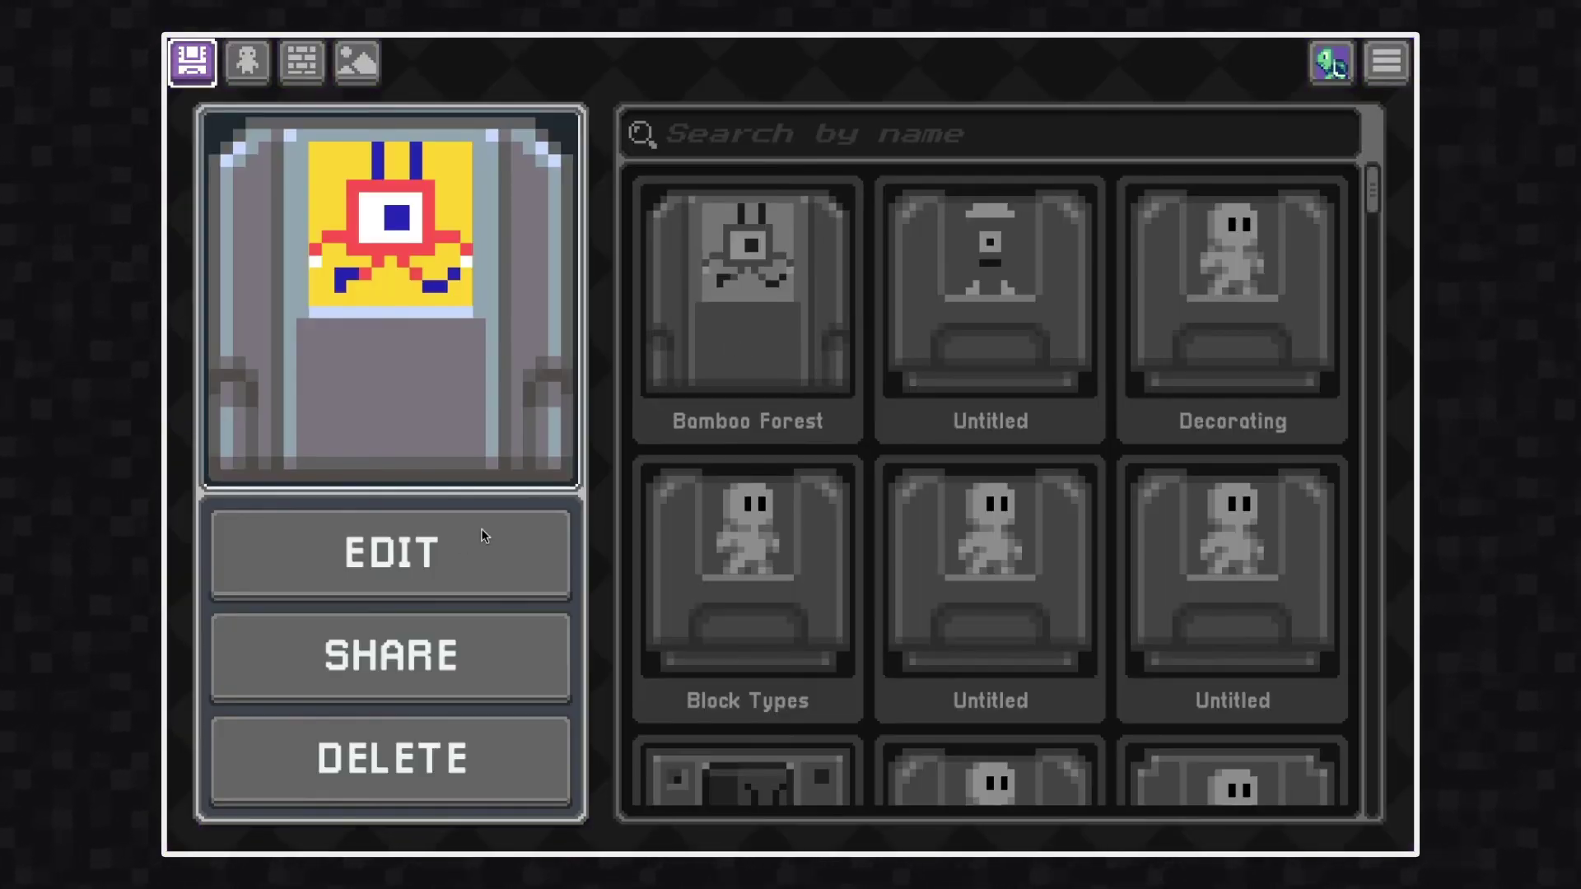
pyautogui.click(445, 560)
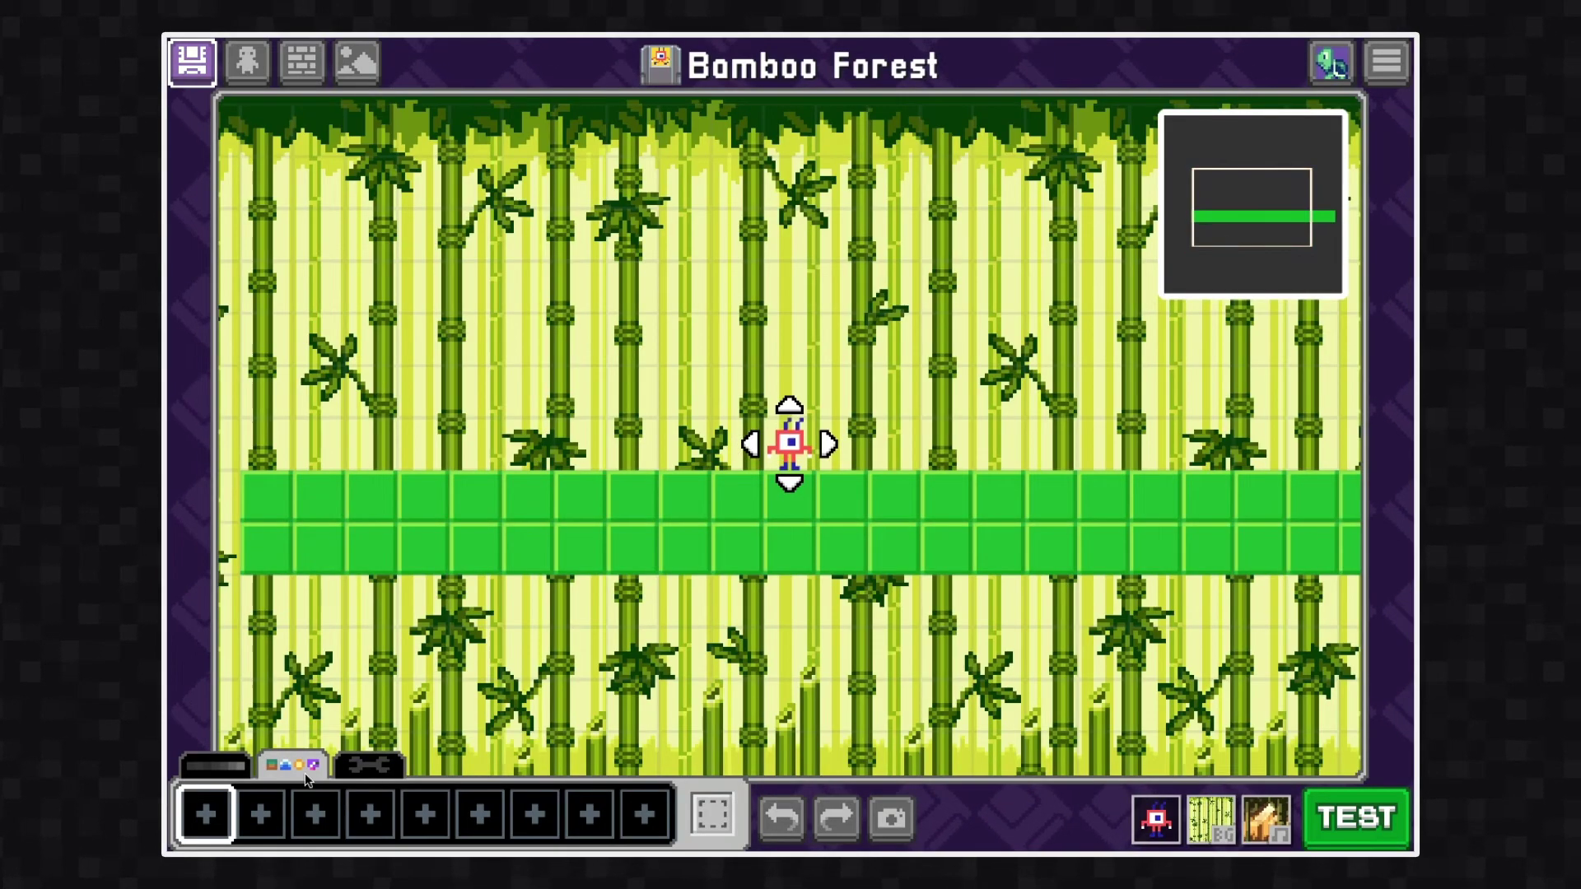
pyautogui.click(204, 811)
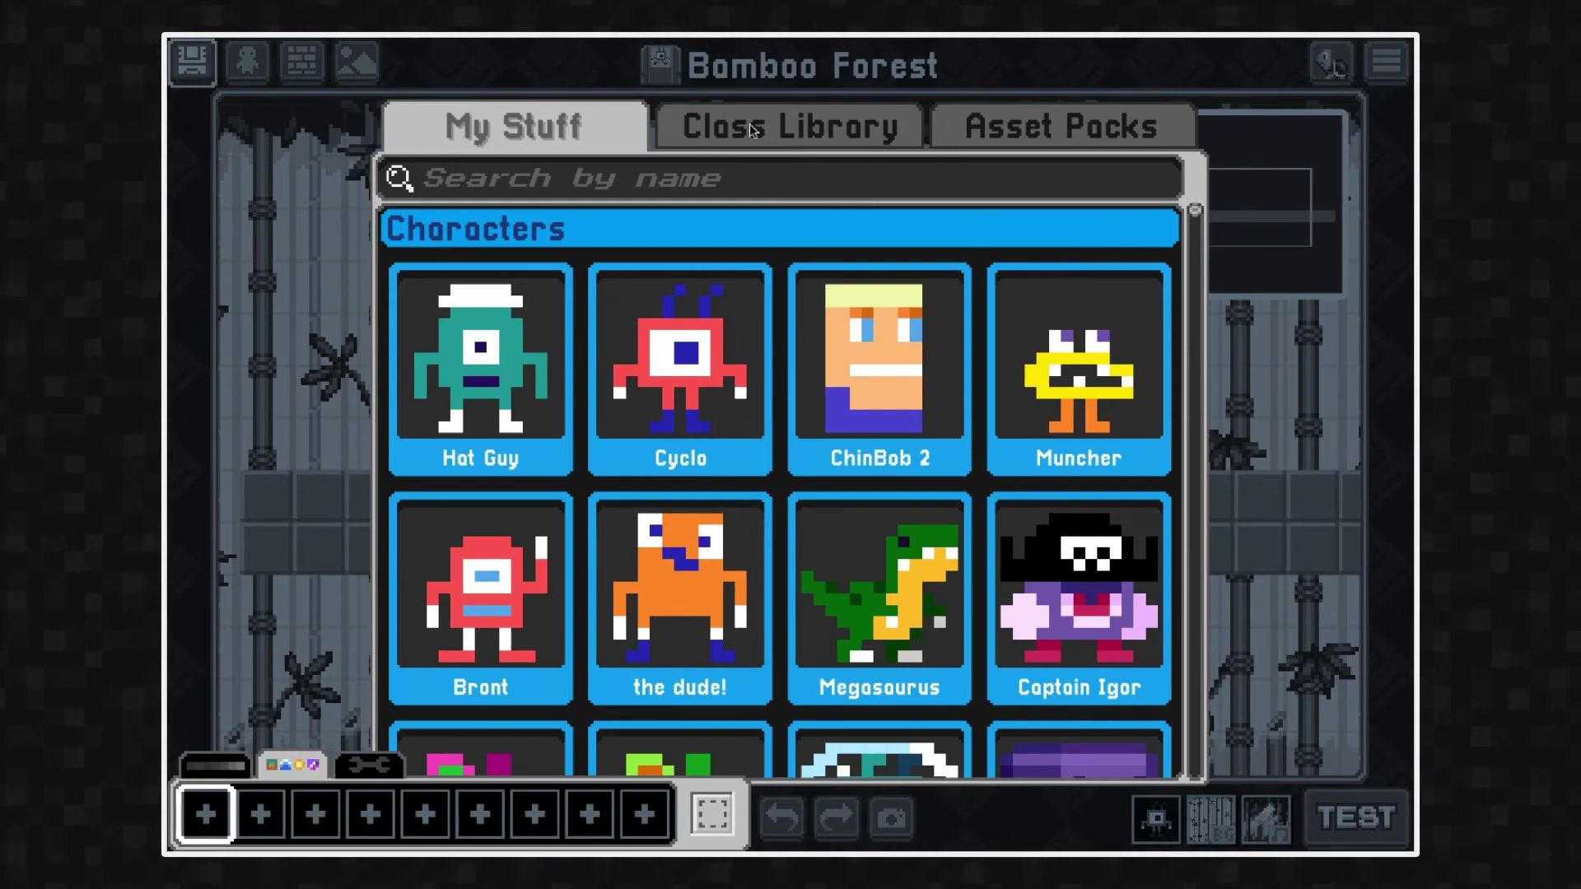
pyautogui.moveTo(1196, 215); pyautogui.dragTo(1194, 267)
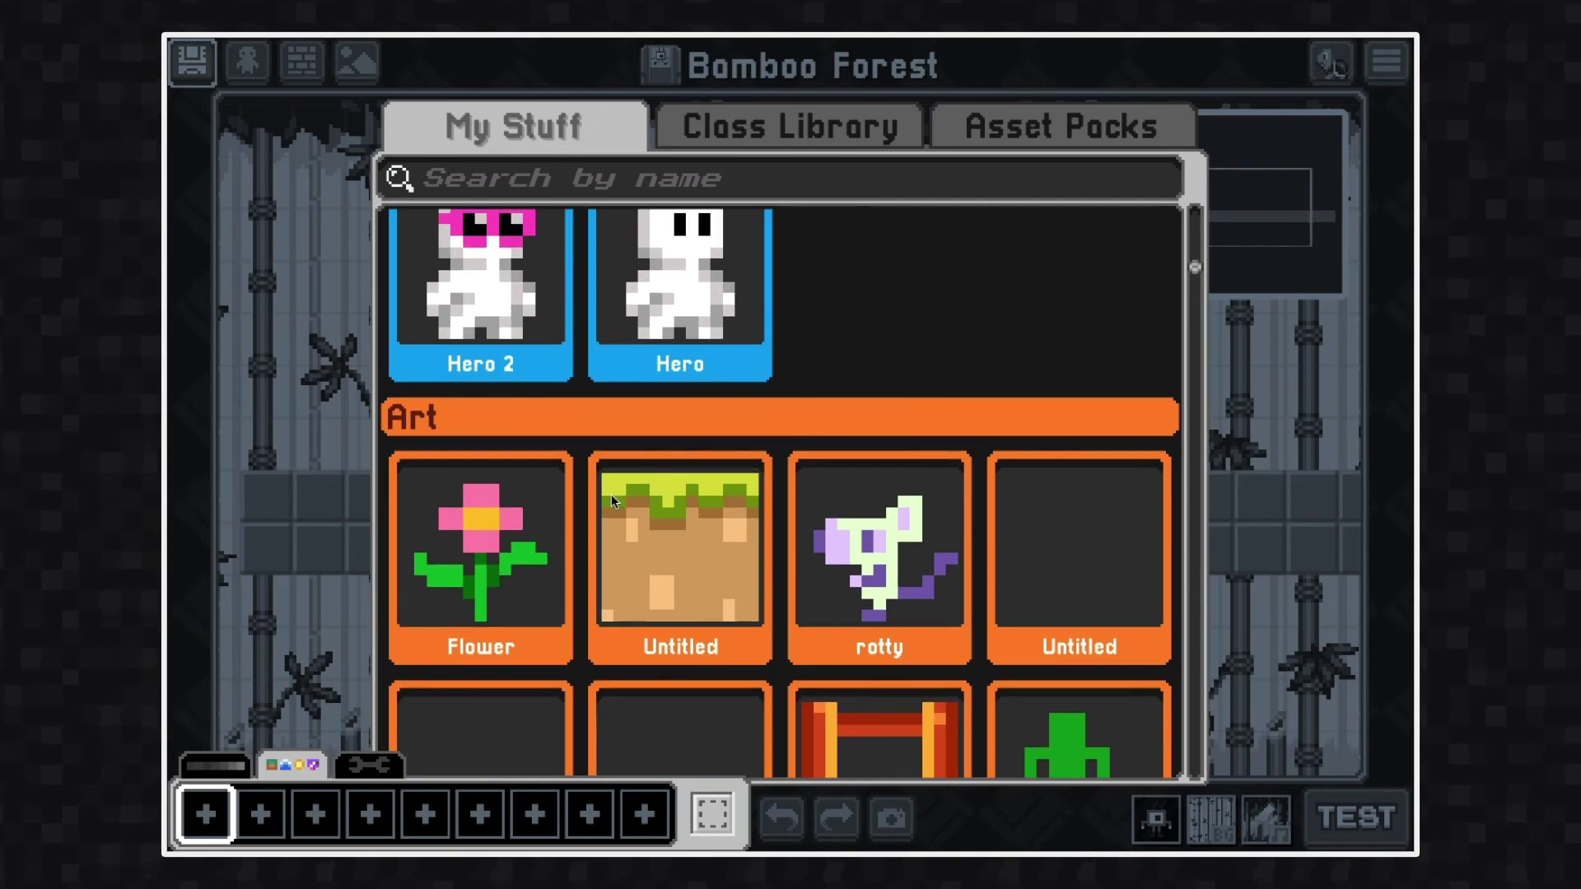
pyautogui.click(463, 624)
pyautogui.click(609, 601)
pyautogui.click(272, 716)
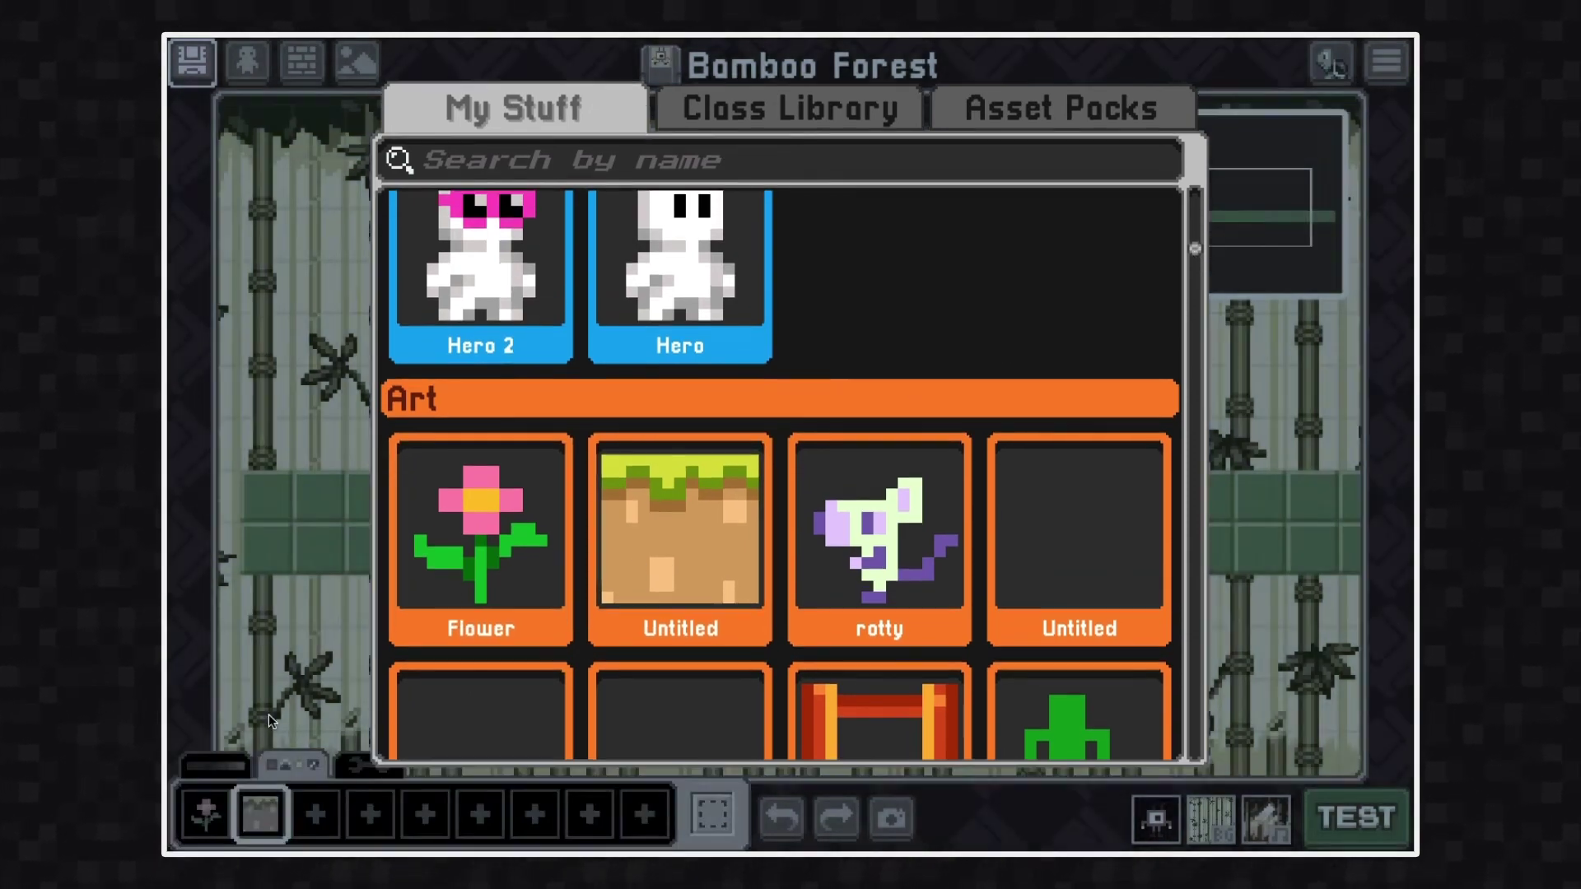
# Paint a grass ground strip and a row of Flowers along the platform, then test-play.
pyautogui.moveTo(247, 550); pyautogui.dragTo(1357, 549)
pyautogui.click(205, 813)
pyautogui.moveTo(249, 494); pyautogui.dragTo(1341, 471)
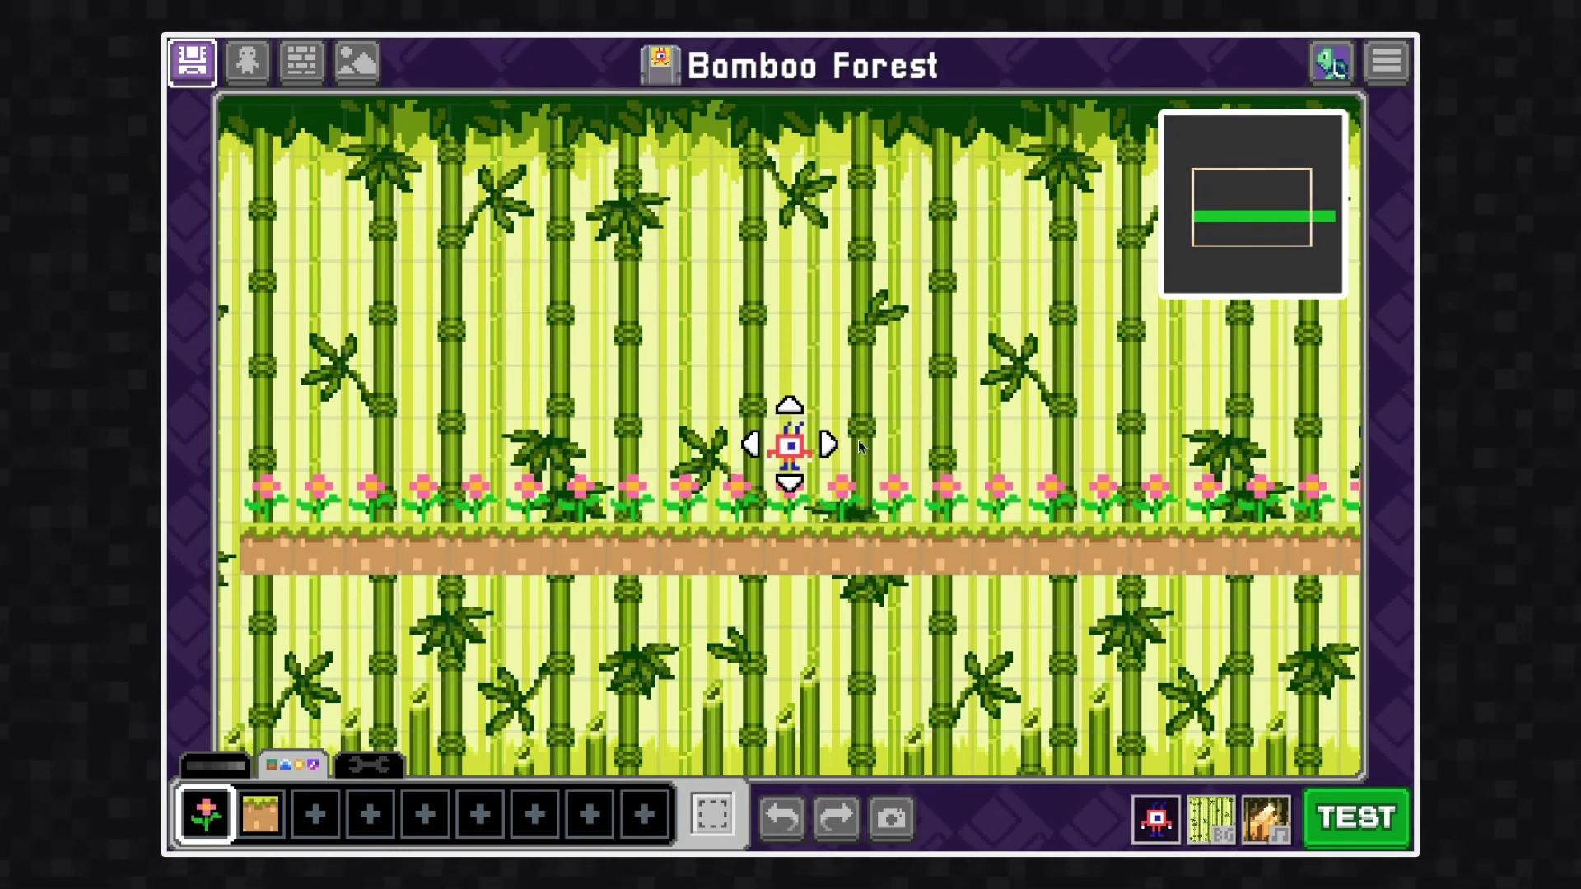
pyautogui.press('d')
pyautogui.press('w')
pyautogui.moveTo(1021, 512); pyautogui.dragTo(1154, 491)
pyautogui.press('2')
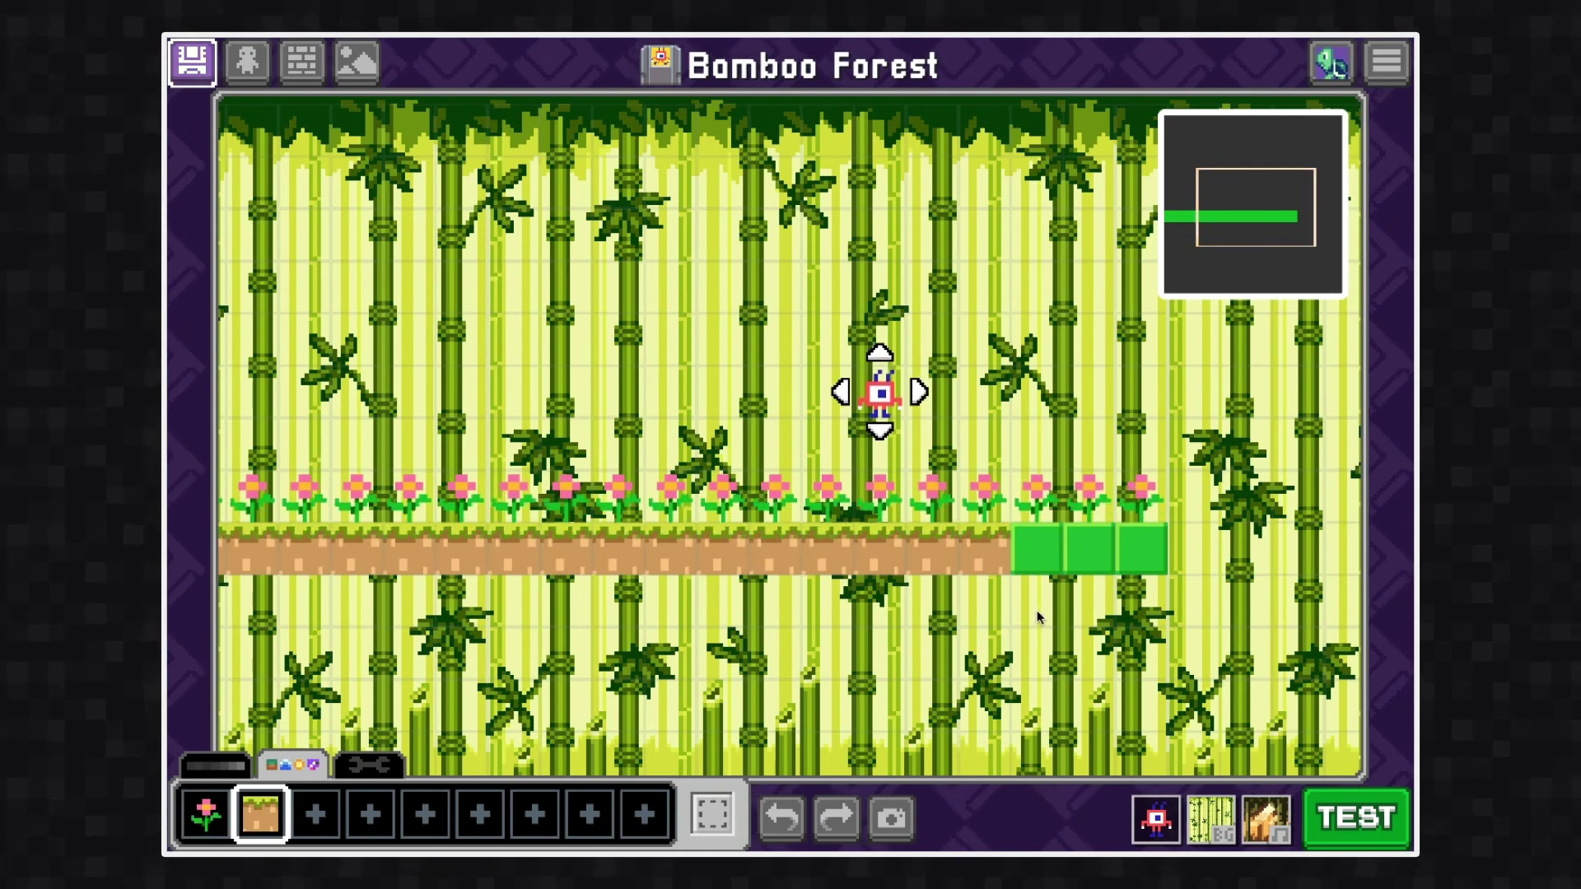
pyautogui.moveTo(1048, 550); pyautogui.dragTo(1142, 546)
pyautogui.click(1353, 823)
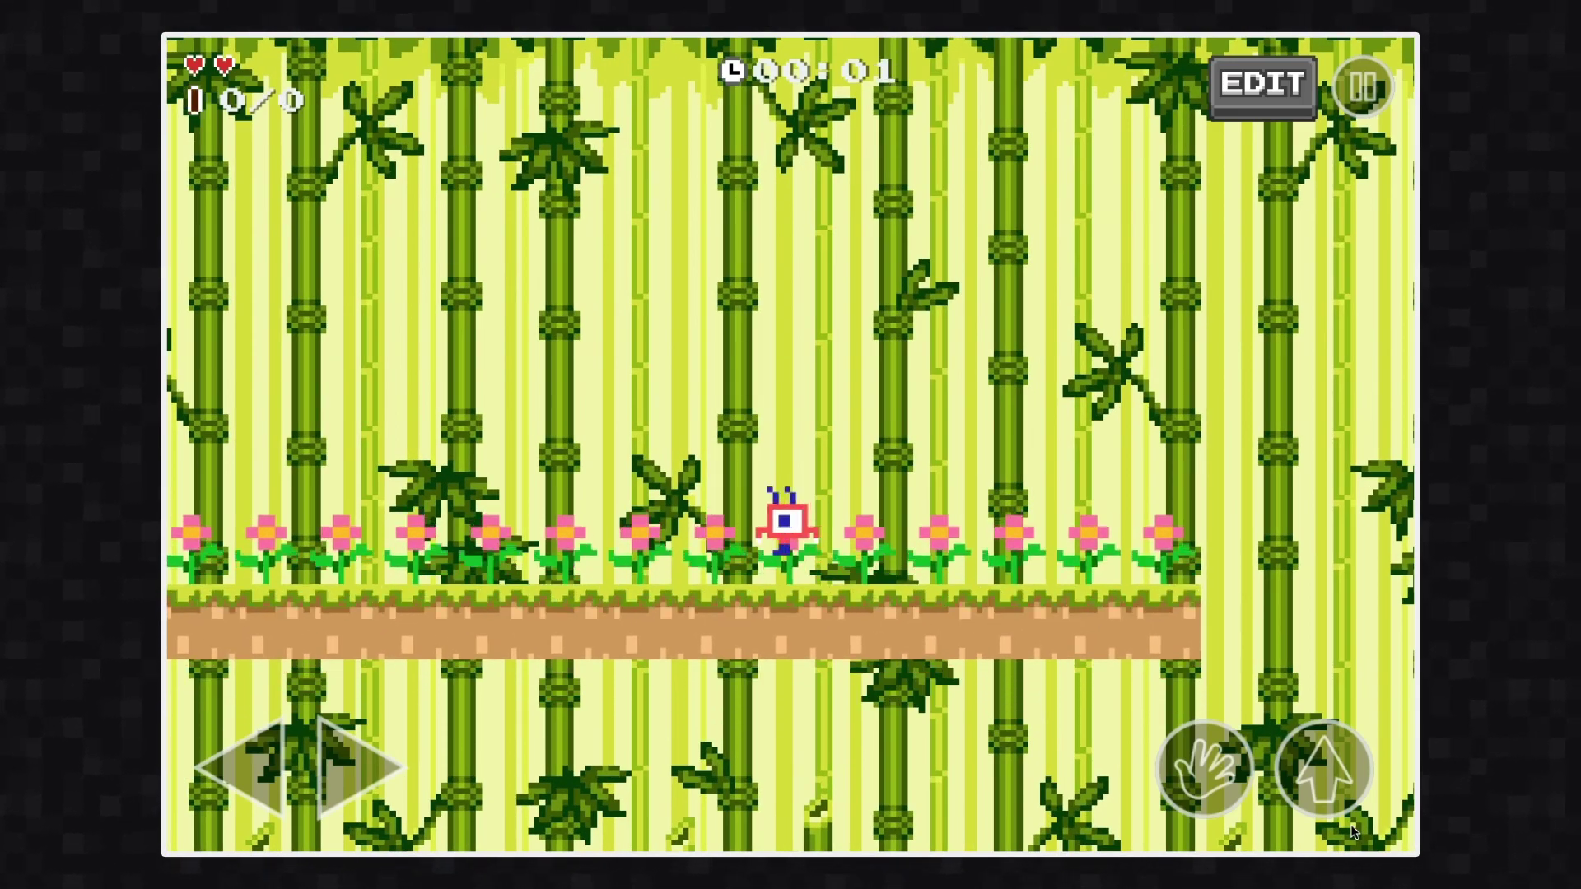
# Walk the hero right and jump twice above the flower row.
pyautogui.press('Right')
pyautogui.press('Up')
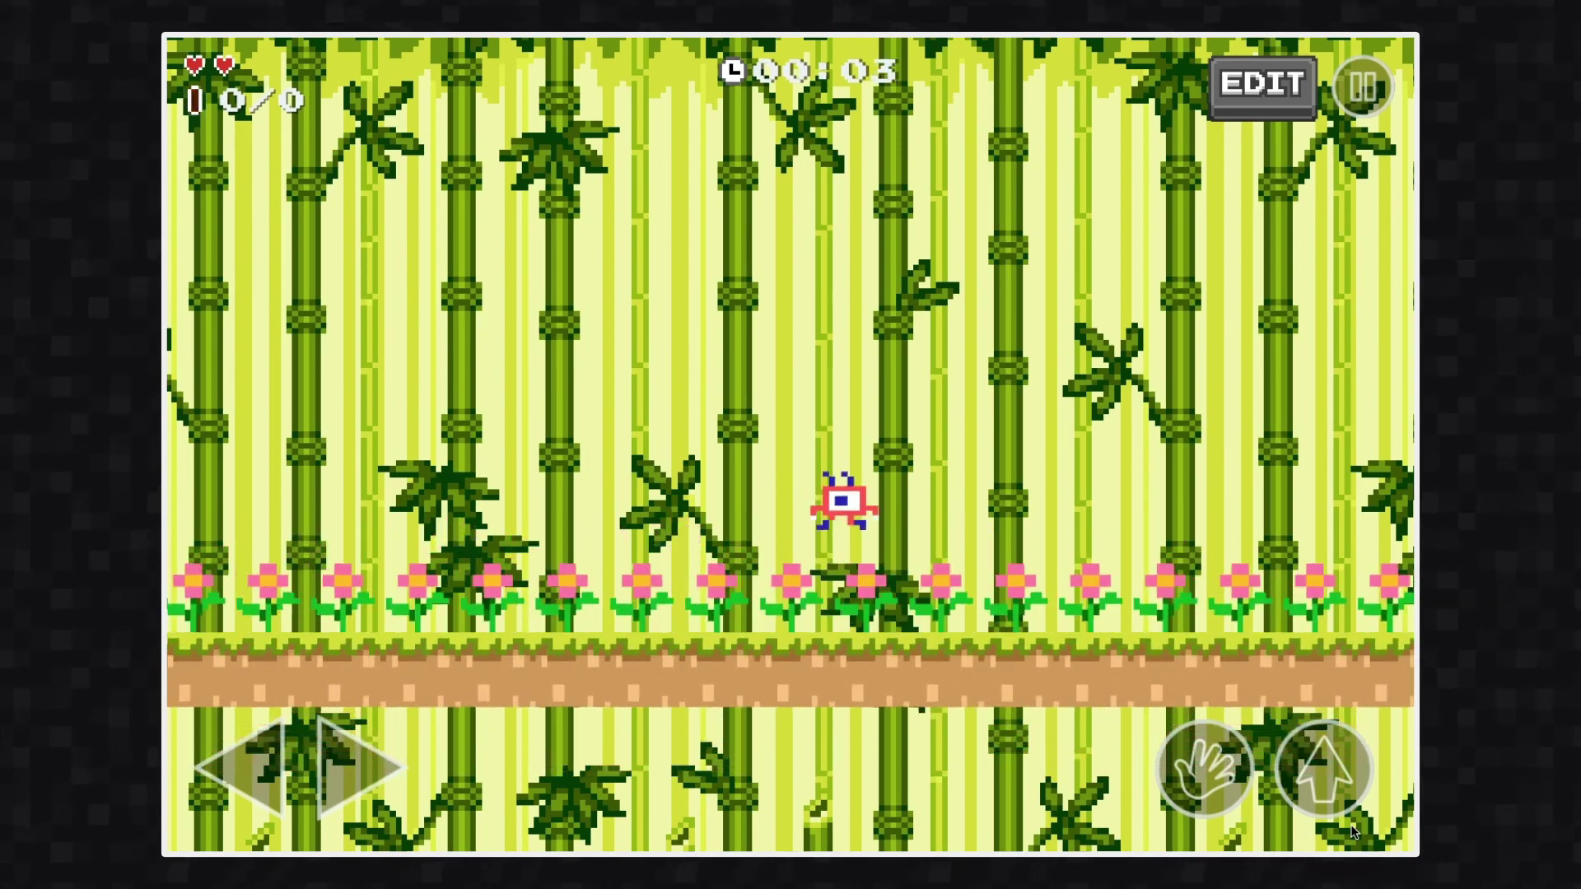
pyautogui.press('Up')
pyautogui.press('Up')
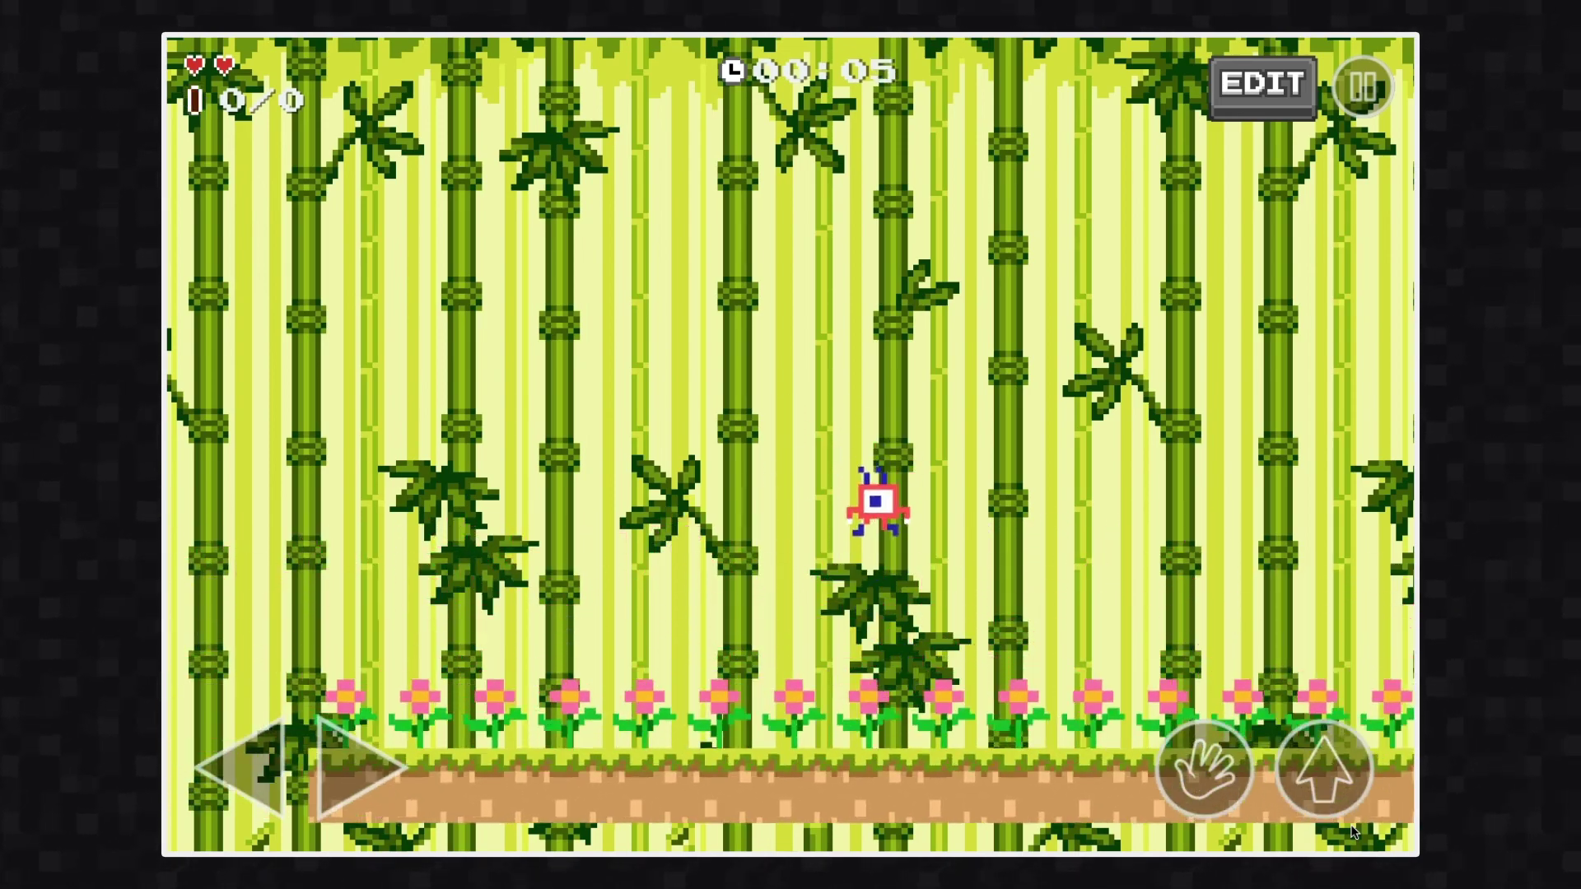